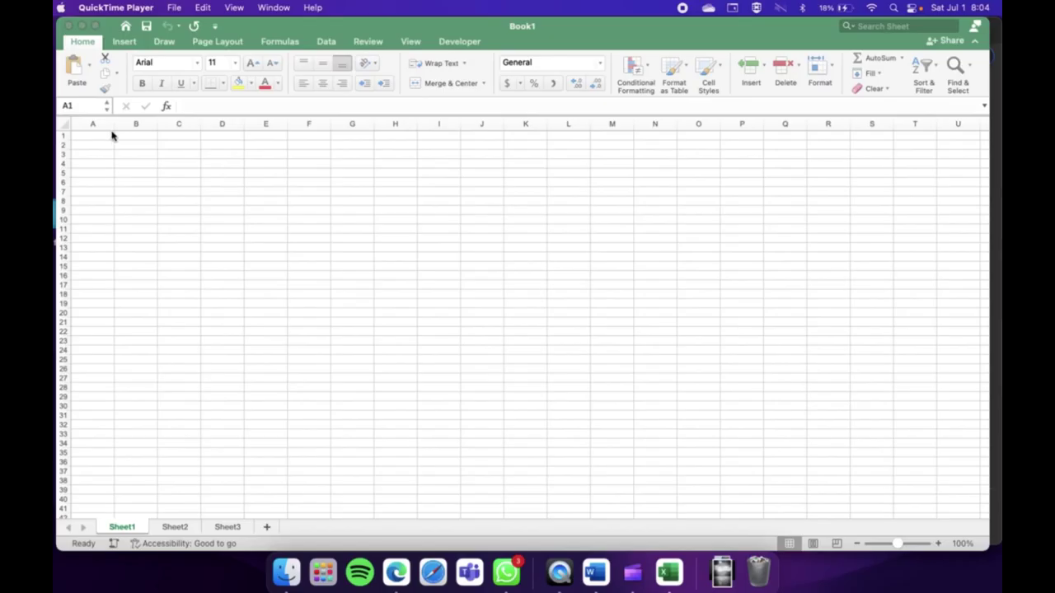
- Enter 'Hello' in A1 and an intro sentence about using Microsoft Excel in A2
{"action": "left_click", "coordinate": [113, 136]}
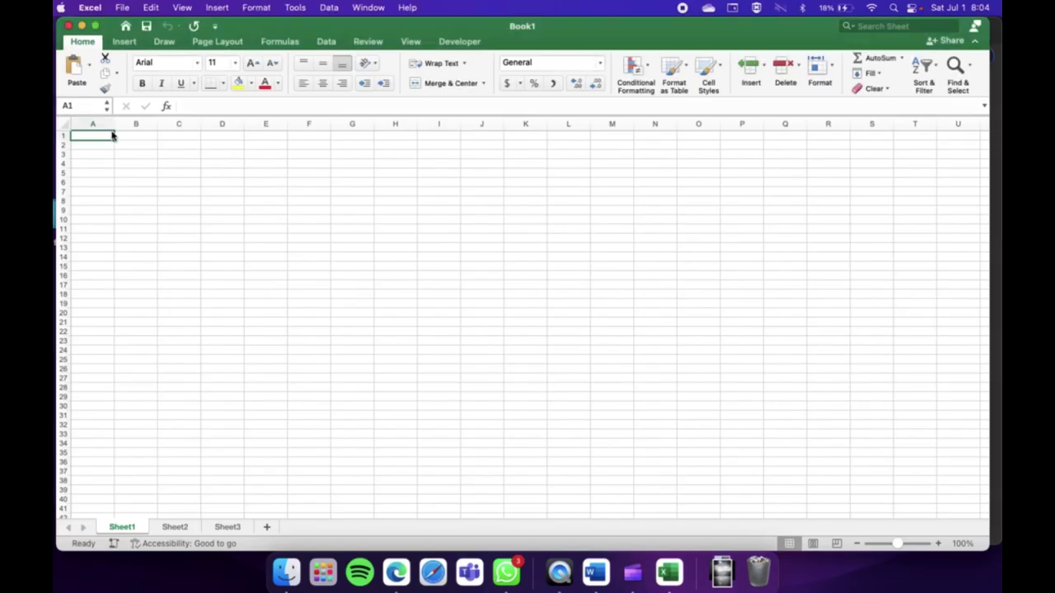
{"action": "type", "text": "Hello"}
{"action": "key", "text": "Return"}
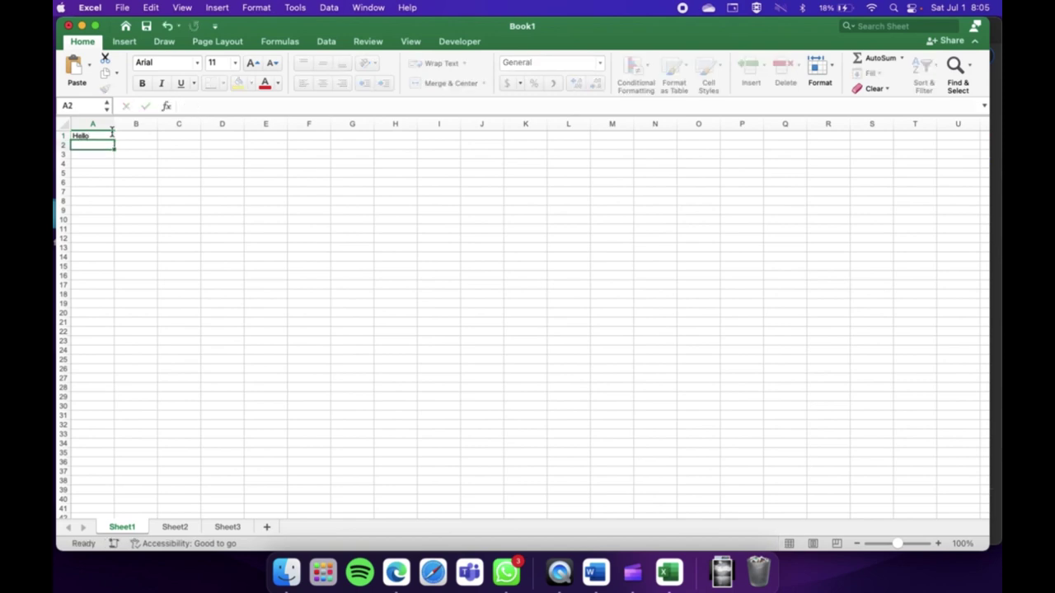
{"action": "type", "text": "Today"}
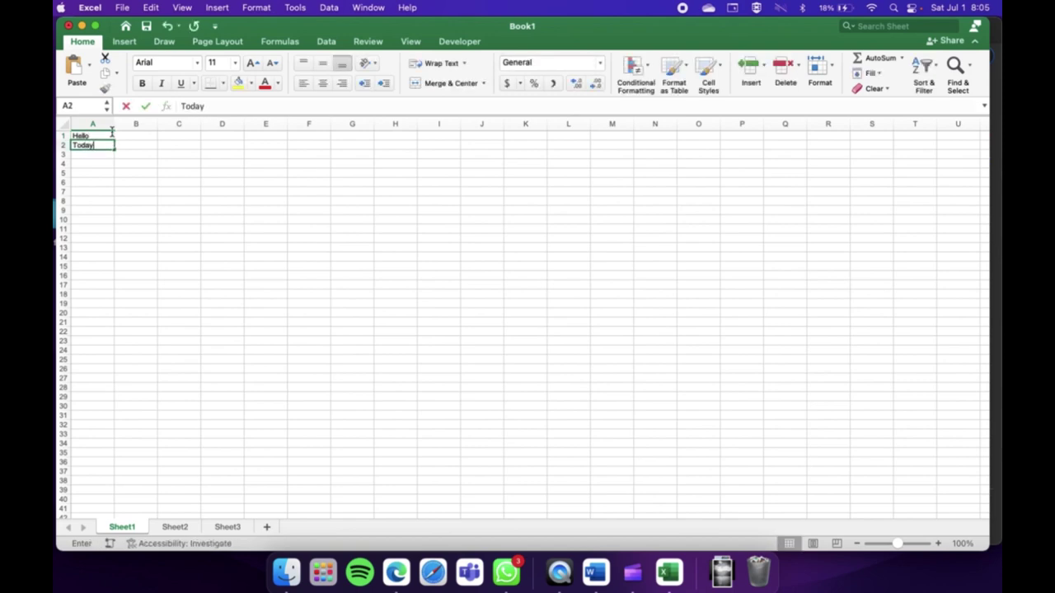
{"action": "type", "text": " I Wi"}
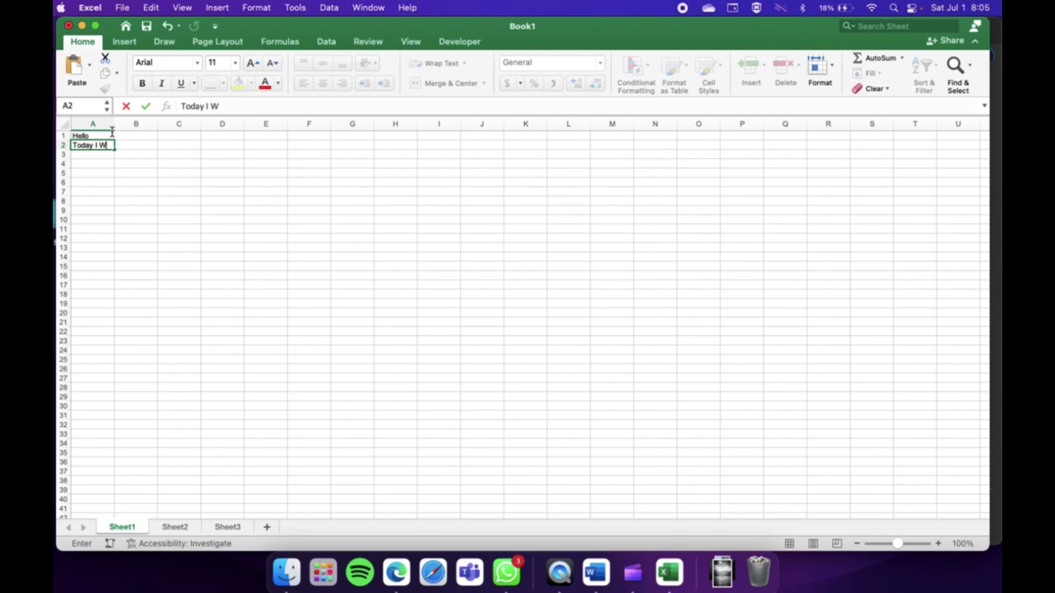
{"action": "type", "text": "ll"}
{"action": "type", "text": " useing"}
{"action": "key", "text": "BackSpace"}
{"action": "key", "text": "BackSpace"}
{"action": "key", "text": "BackSpace"}
{"action": "key", "text": "BackSpace"}
{"action": "type", "text": "ing "}
{"action": "type", "text": "Micr"}
{"action": "type", "text": "osoft E"}
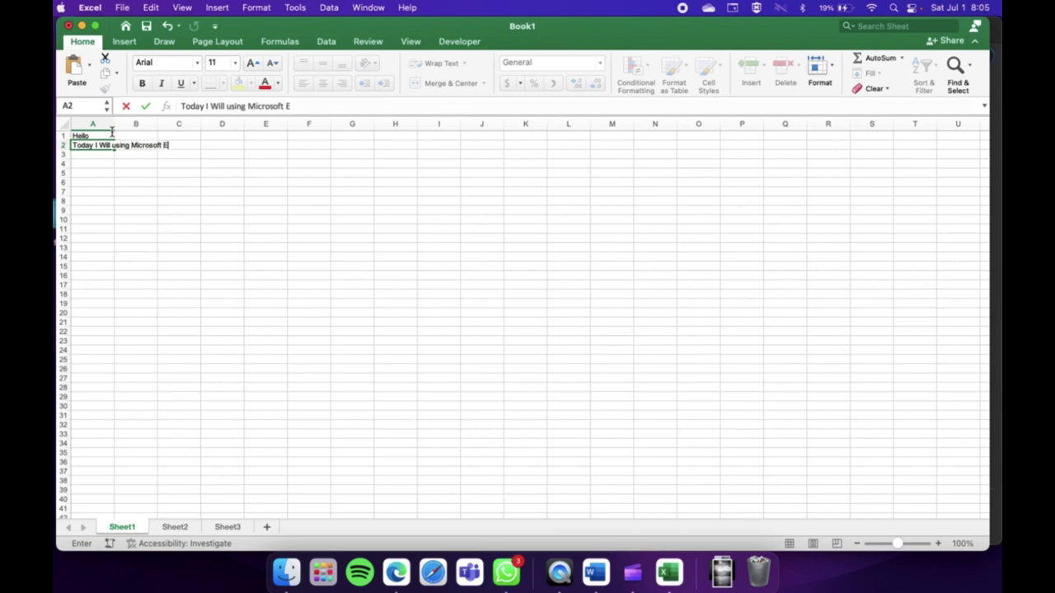
{"action": "type", "text": "xcel"}
{"action": "key", "text": "Return"}
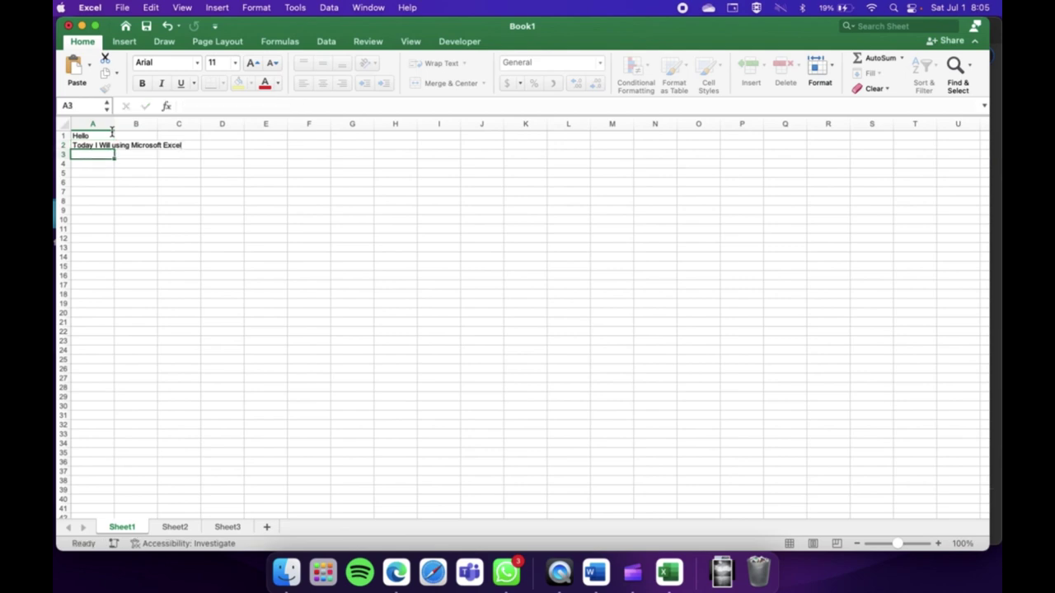
- Write the A3 sentence listing copy paste, cut, paste value, edit cell, insert comment and many more
{"action": "type", "text": "I"}
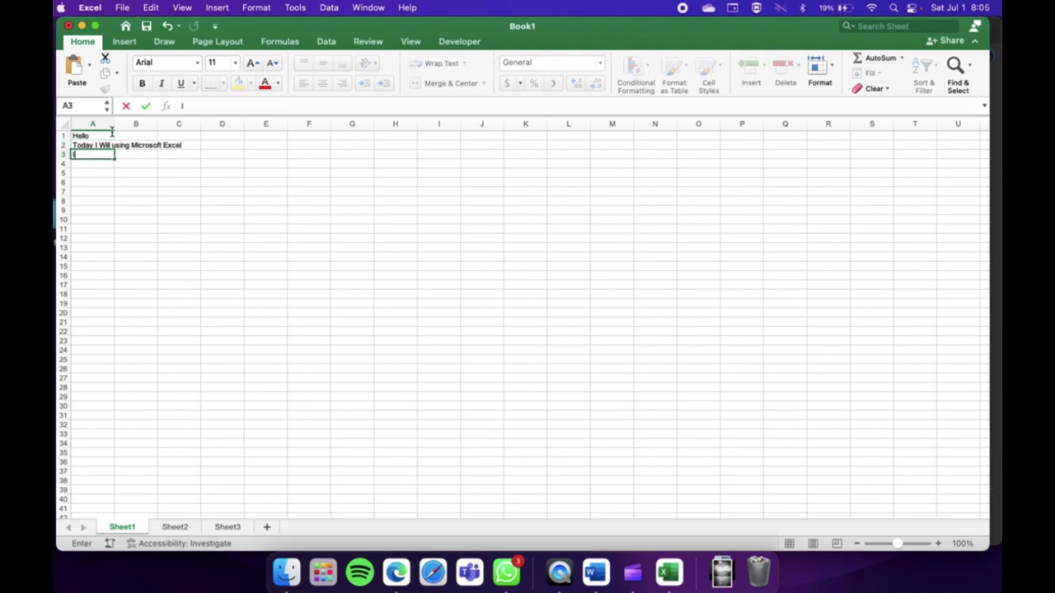
{"action": "type", "text": " will"}
{"action": "type", "text": " explain"}
{"action": "type", "text": " you H"}
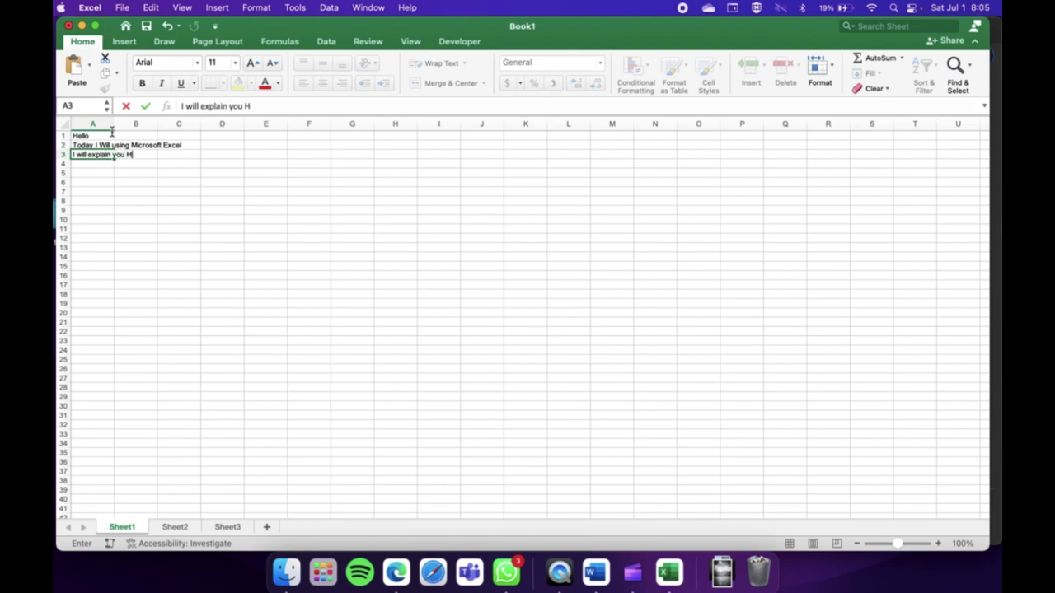
{"action": "type", "text": "ow to c"}
{"action": "type", "text": "opy paste"}
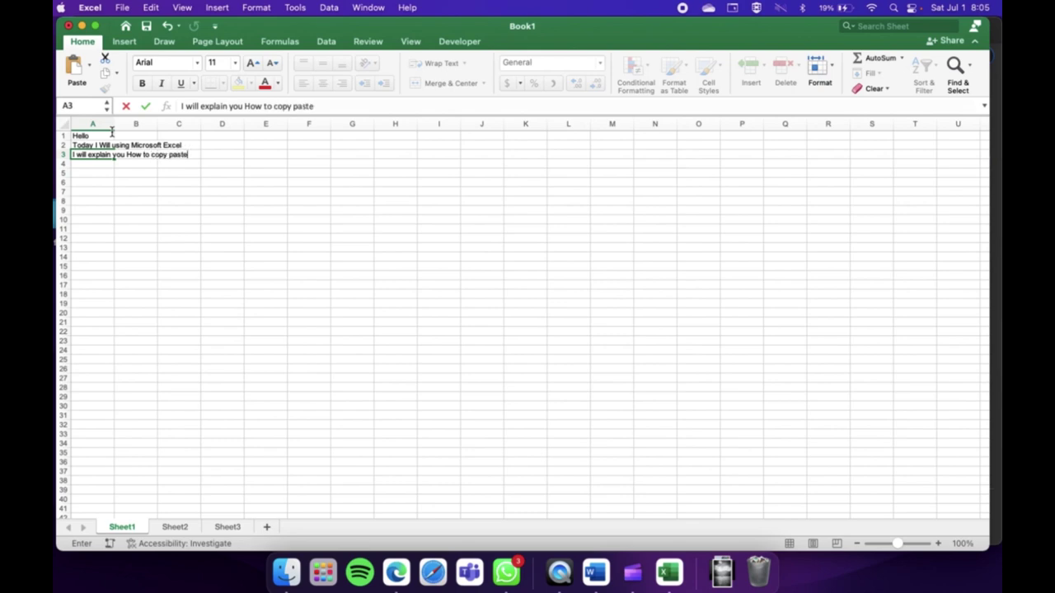
{"action": "type", "text": ","}
{"action": "type", "text": " cut, "}
{"action": "type", "text": "paste "}
{"action": "type", "text": "value"}
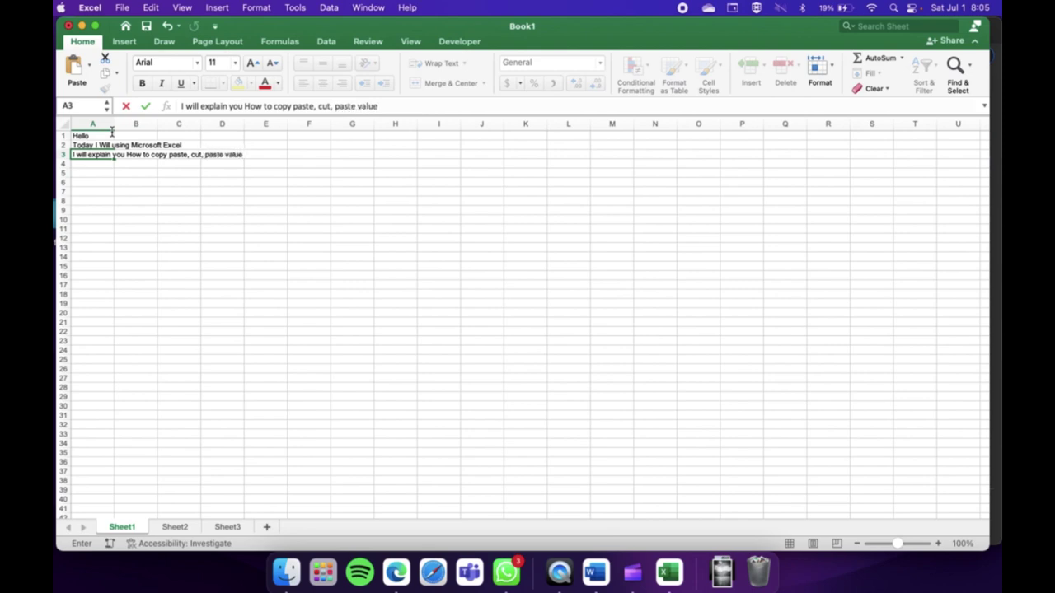
{"action": "type", "text": ", edit ce"}
{"action": "type", "text": "ll, in"}
{"action": "type", "text": "sert co"}
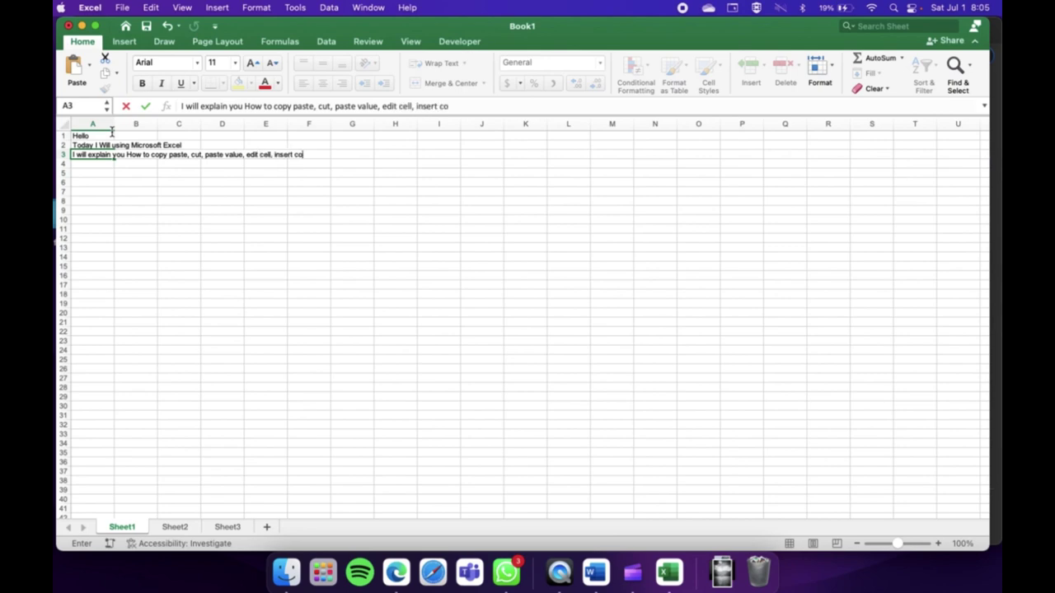
{"action": "type", "text": "mmment"}
{"action": "type", "text": " adn"}
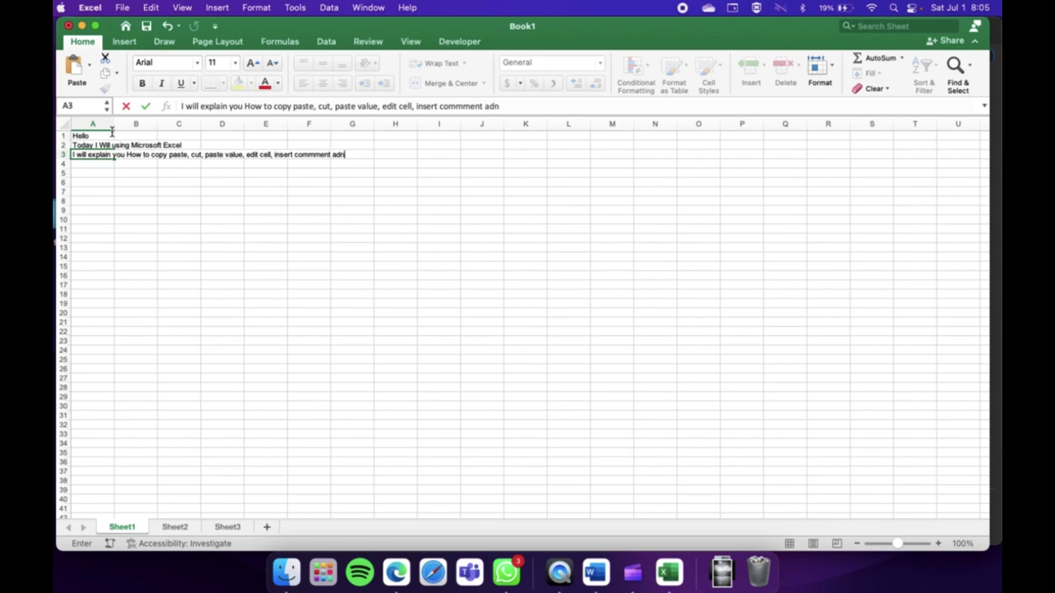
{"action": "key", "text": "BackSpace"}
{"action": "key", "text": "BackSpace"}
{"action": "type", "text": "nd man"}
{"action": "type", "text": "y m"}
{"action": "key", "text": "BackSpace"}
{"action": "type", "text": "more"}
{"action": "key", "text": "Return"}
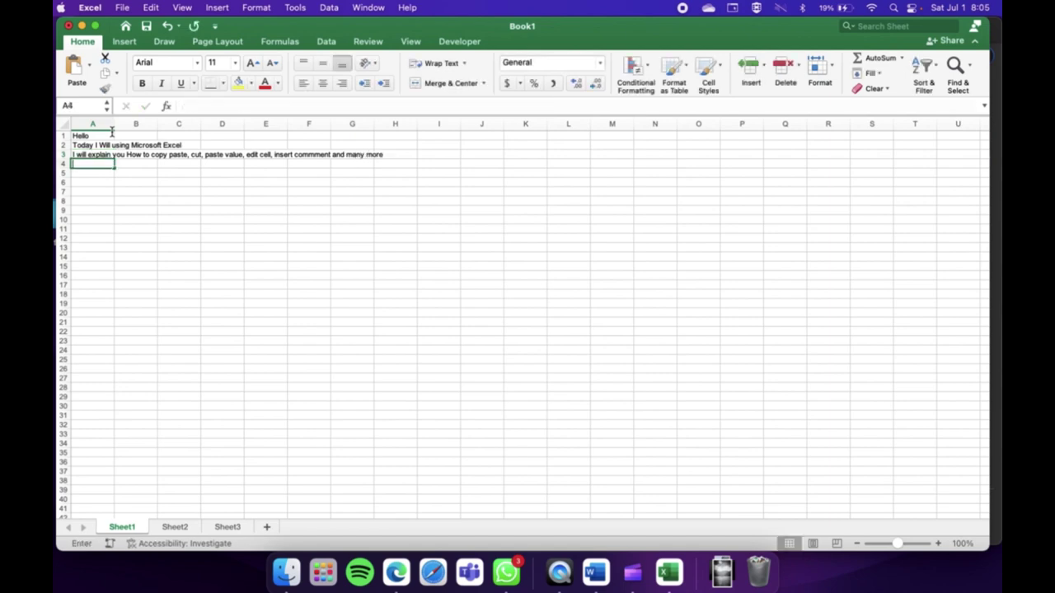
- Enter tip 1 in A4, then revise it to read 'cmd+c to copy and cmd+v to paste like usual'
{"action": "type", "text": "1. Fi"}
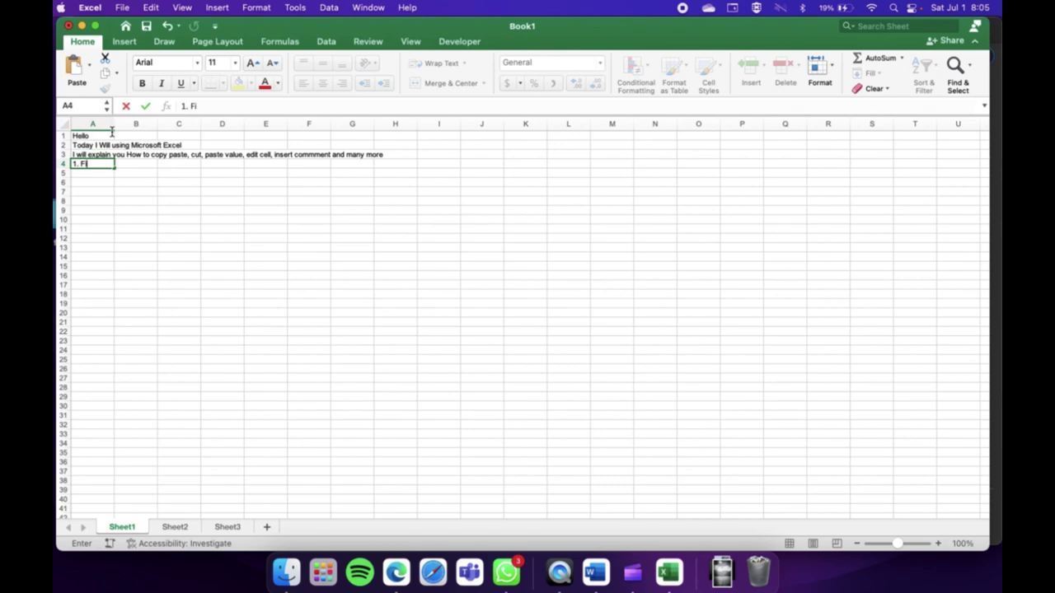
{"action": "type", "text": "rst to "}
{"action": "type", "text": "copy paste "}
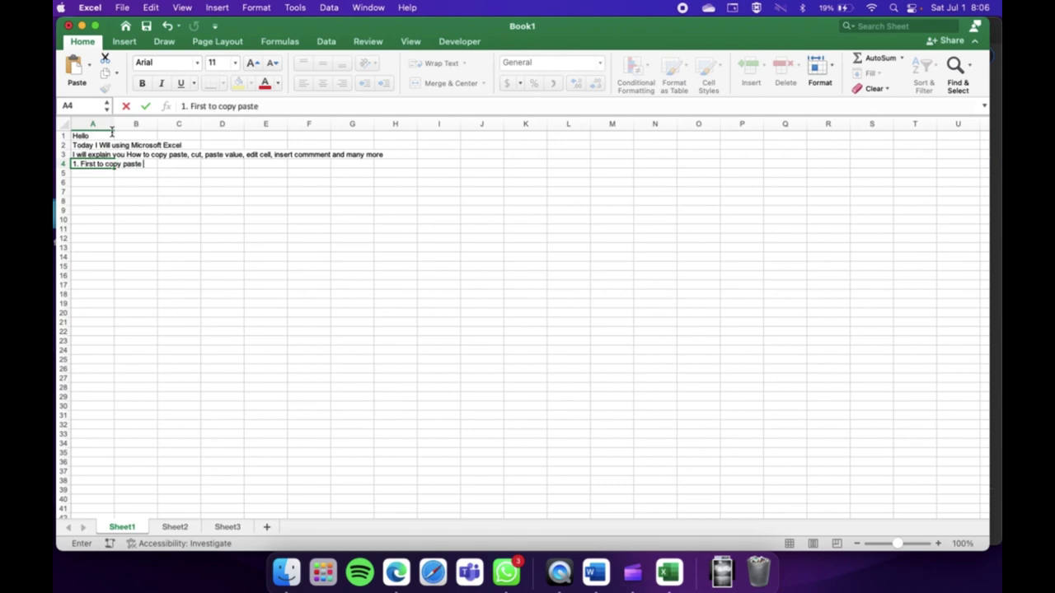
{"action": "type", "text": "you can"}
{"action": "type", "text": " using "}
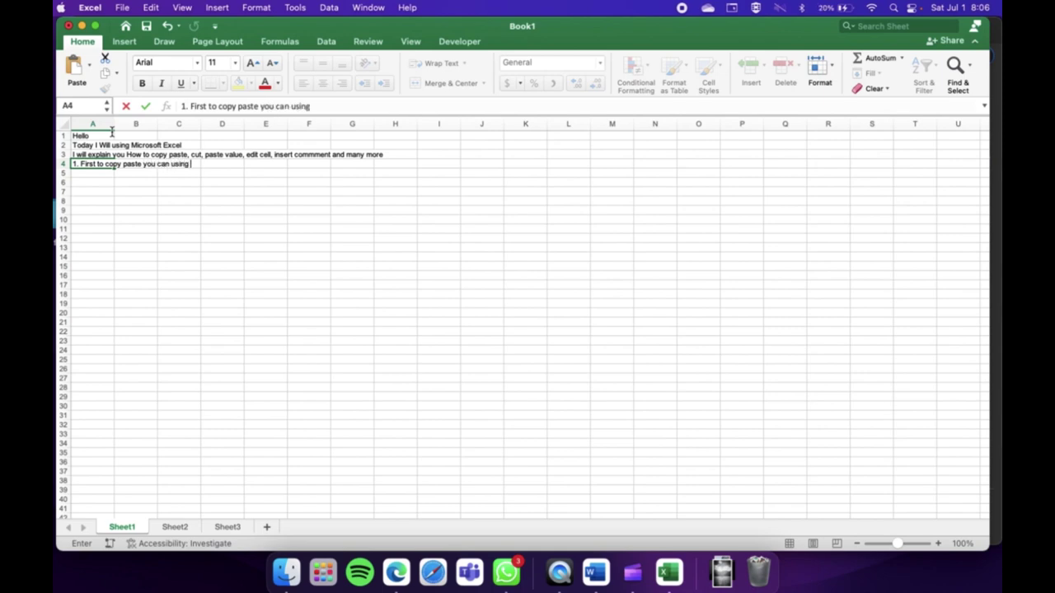
{"action": "type", "text": "cmd"}
{"action": "type", "text": "+"}
{"action": "type", "text": "v l"}
{"action": "type", "text": "ike usual"}
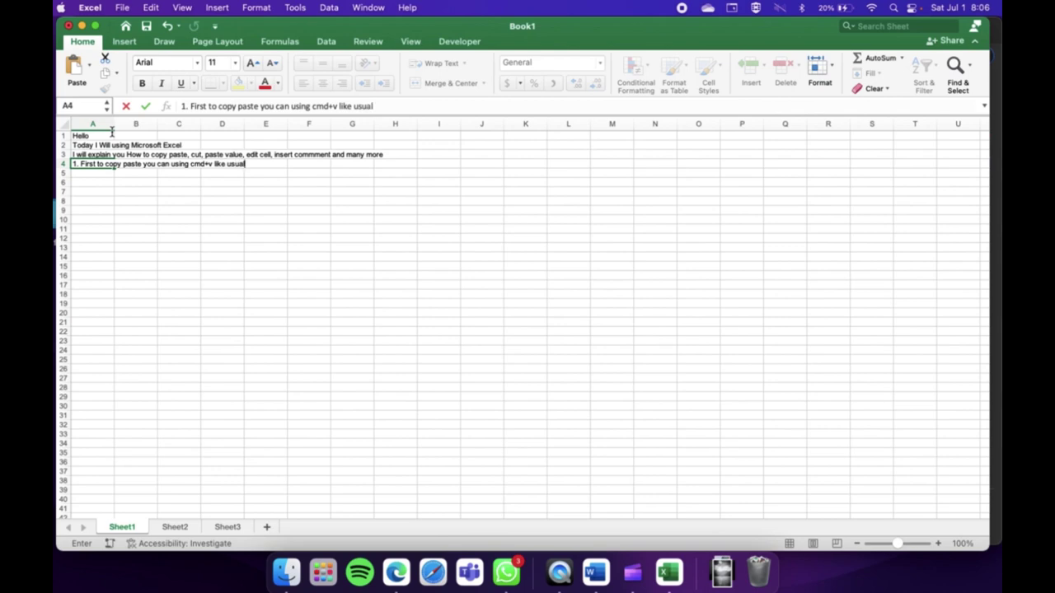
{"action": "key", "text": "Return"}
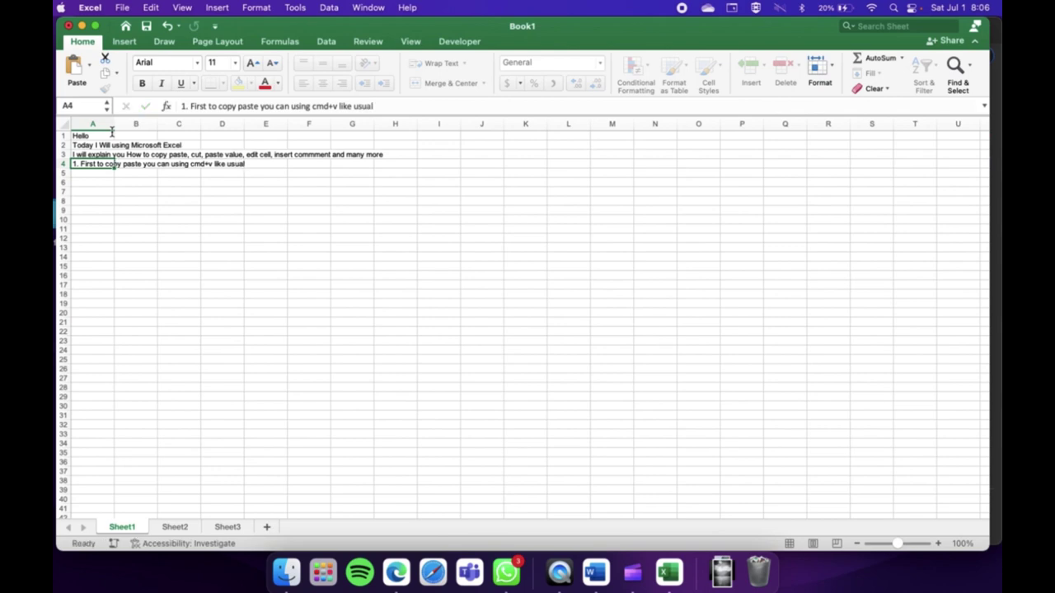
{"action": "key", "text": "F2"}
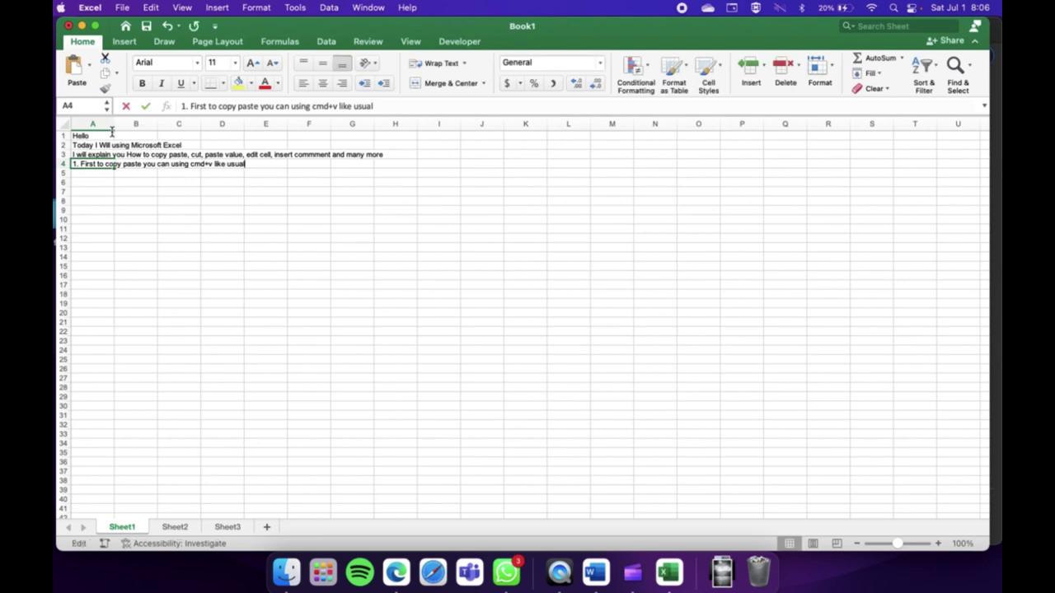
{"action": "key", "text": "Left"}
{"action": "key", "text": "Left"}
{"action": "key", "text": "Left"}
{"action": "key", "text": "Left"}
{"action": "key", "text": "Left"}
{"action": "key", "text": "Left"}
{"action": "key", "text": "Left"}
{"action": "key", "text": "Left"}
{"action": "key", "text": "Left"}
{"action": "key", "text": "Left"}
{"action": "key", "text": "Left"}
{"action": "key", "text": "Left"}
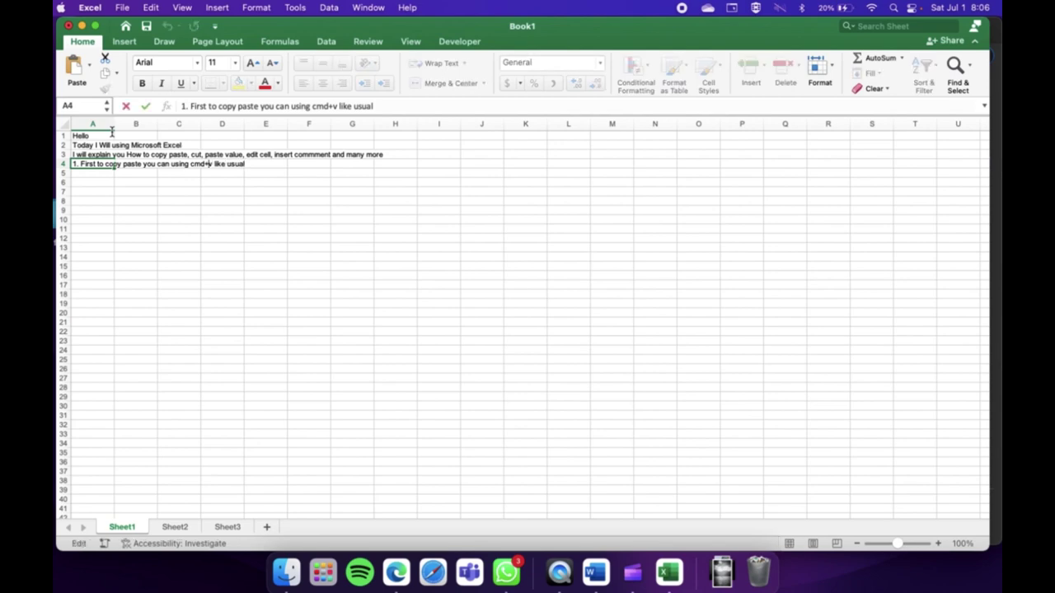
{"action": "key", "text": "Left"}
{"action": "key", "text": "Left"}
{"action": "key", "text": "Left"}
{"action": "key", "text": "Left"}
{"action": "key", "text": "Left"}
{"action": "key", "text": "Left"}
{"action": "key", "text": "Left"}
{"action": "key", "text": "Right"}
{"action": "key", "text": "Right"}
{"action": "key", "text": "Right"}
{"action": "type", "text": "cmd+"}
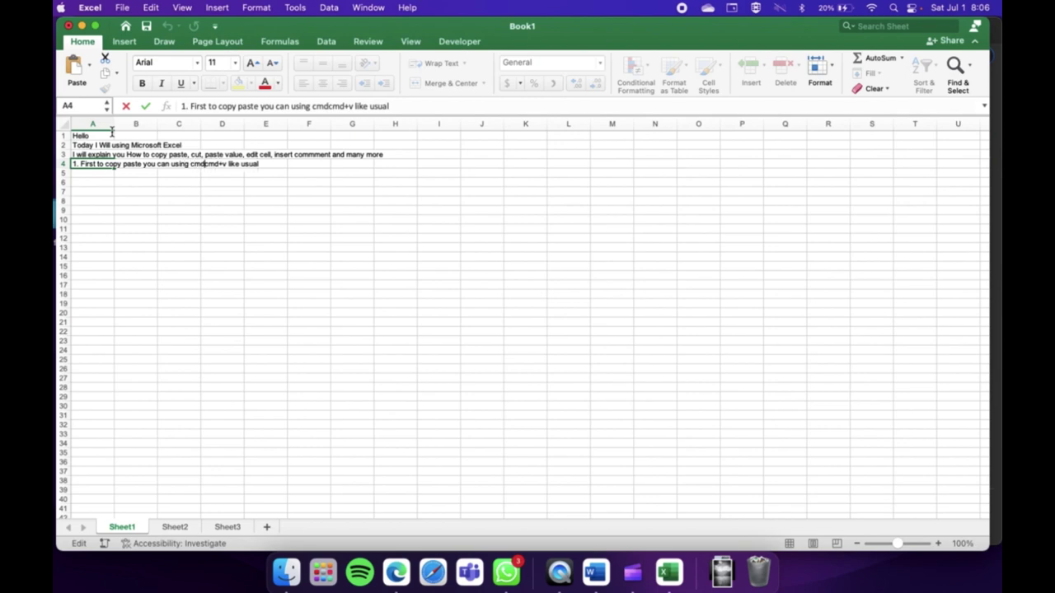
{"action": "type", "text": "c"}
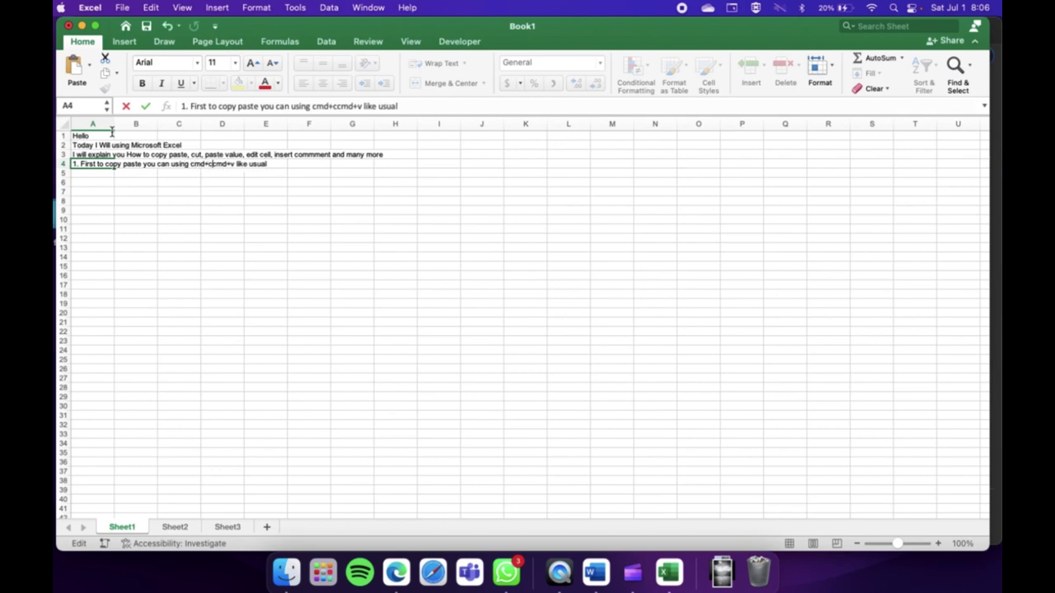
{"action": "type", "text": " to copy"}
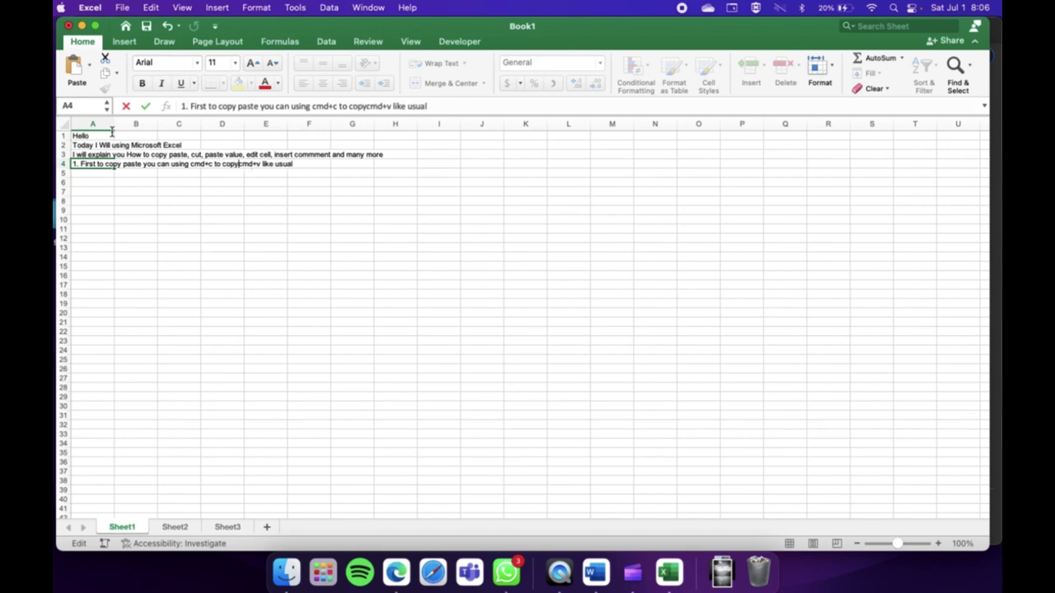
{"action": "type", "text": " and"}
{"action": "key", "text": "Right"}
{"action": "key", "text": "Right"}
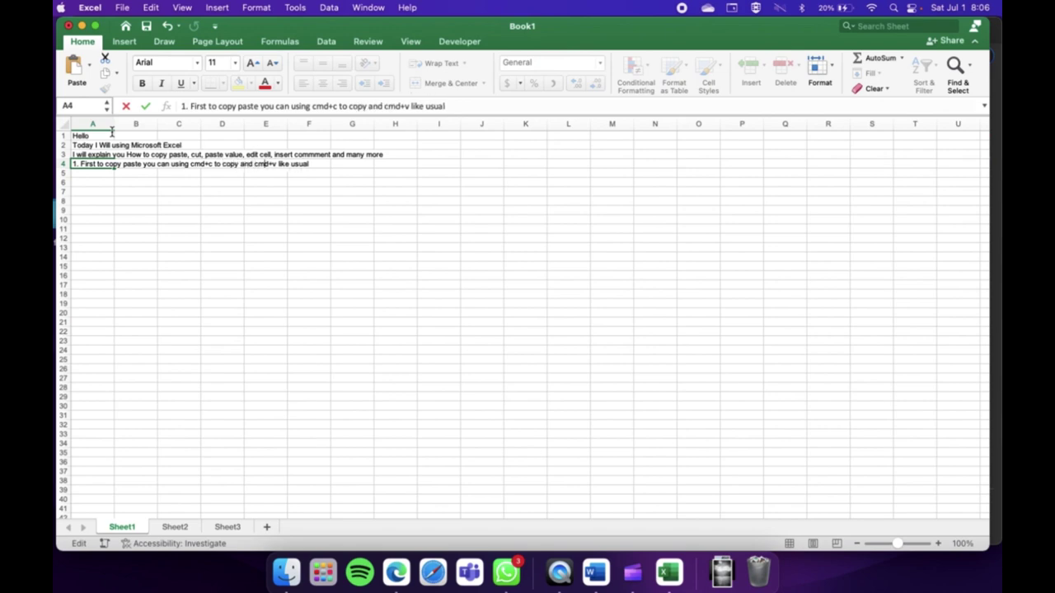
{"action": "key", "text": "Right"}
{"action": "key", "text": "Right"}
{"action": "key", "text": "Right"}
{"action": "type", "text": "to "}
{"action": "type", "text": "paste"}
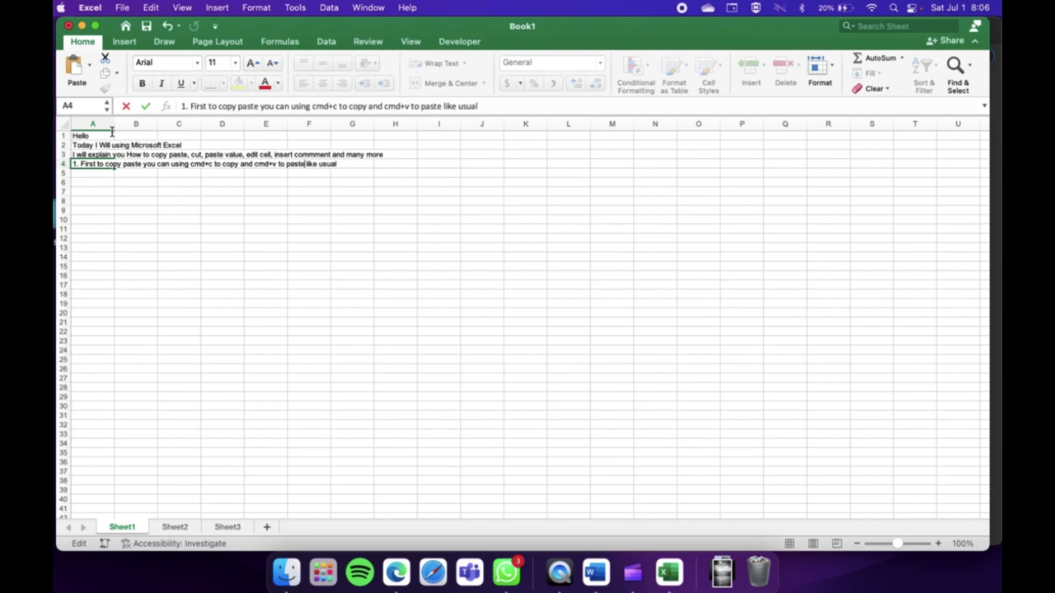
- Enter tip 2 in A5: 'For cut you can using cmd+c , cmd+x+v'
{"action": "key", "text": "Return"}
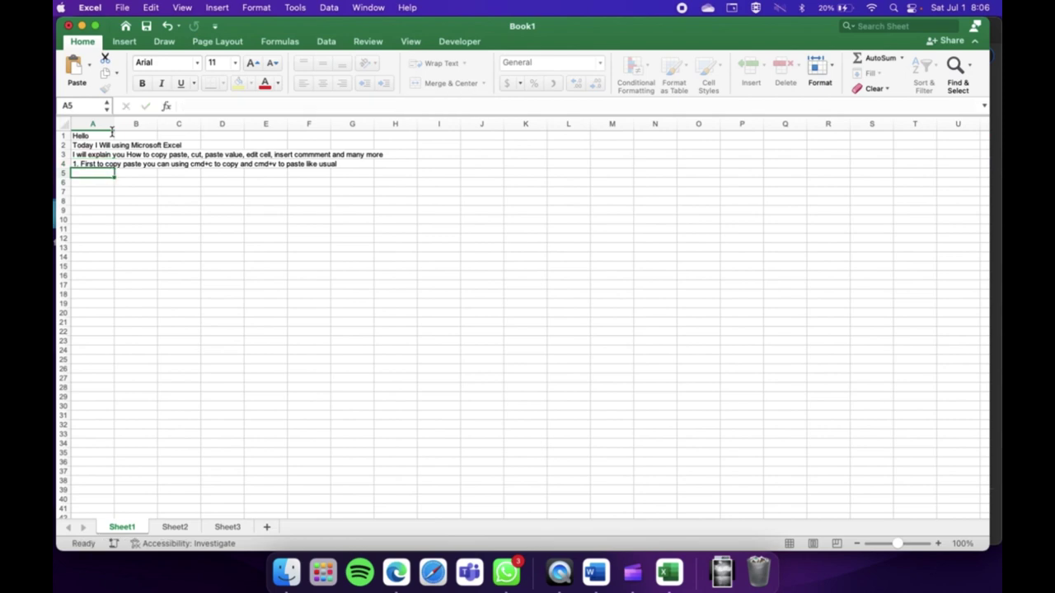
{"action": "type", "text": "2. Fo"}
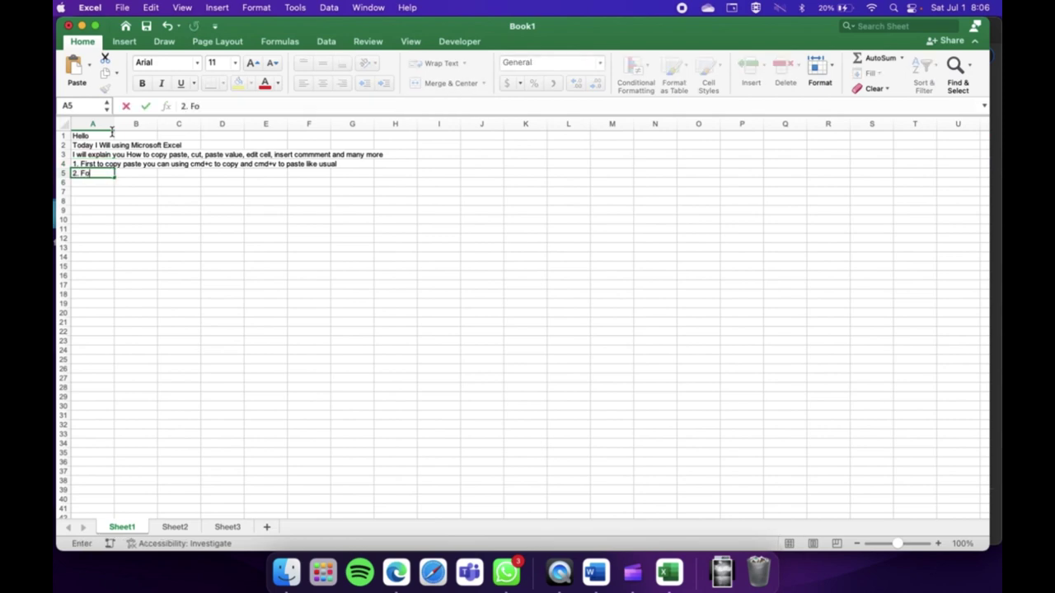
{"action": "type", "text": "r cut y"}
{"action": "type", "text": "pu"}
{"action": "key", "text": "BackSpace"}
{"action": "key", "text": "BackSpace"}
{"action": "type", "text": "ou can usin"}
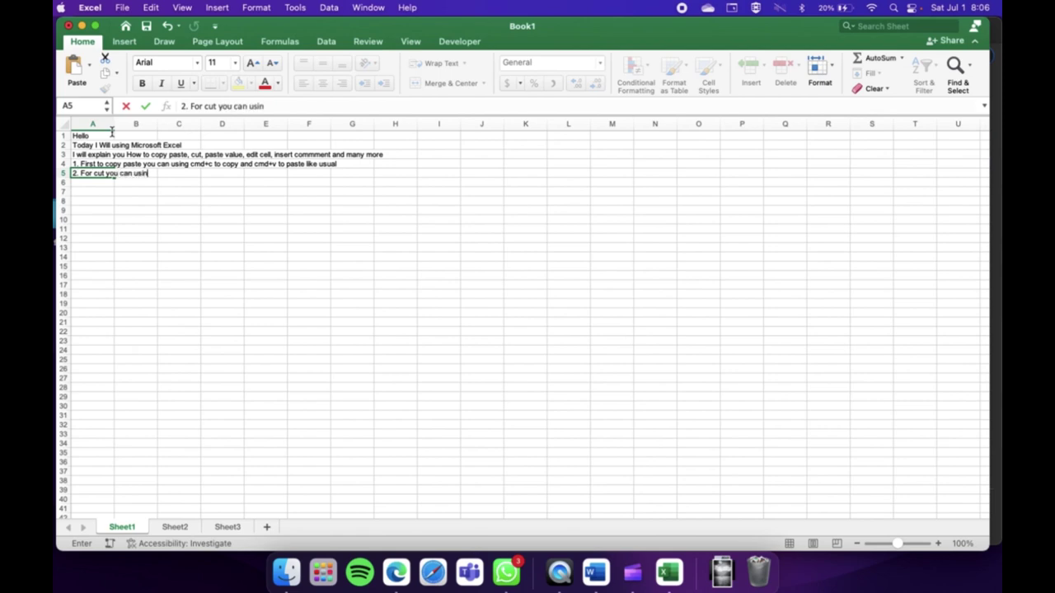
{"action": "type", "text": "g "}
{"action": "type", "text": "cmd+c "}
{"action": "type", "text": ","}
{"action": "type", "text": " cmd+"}
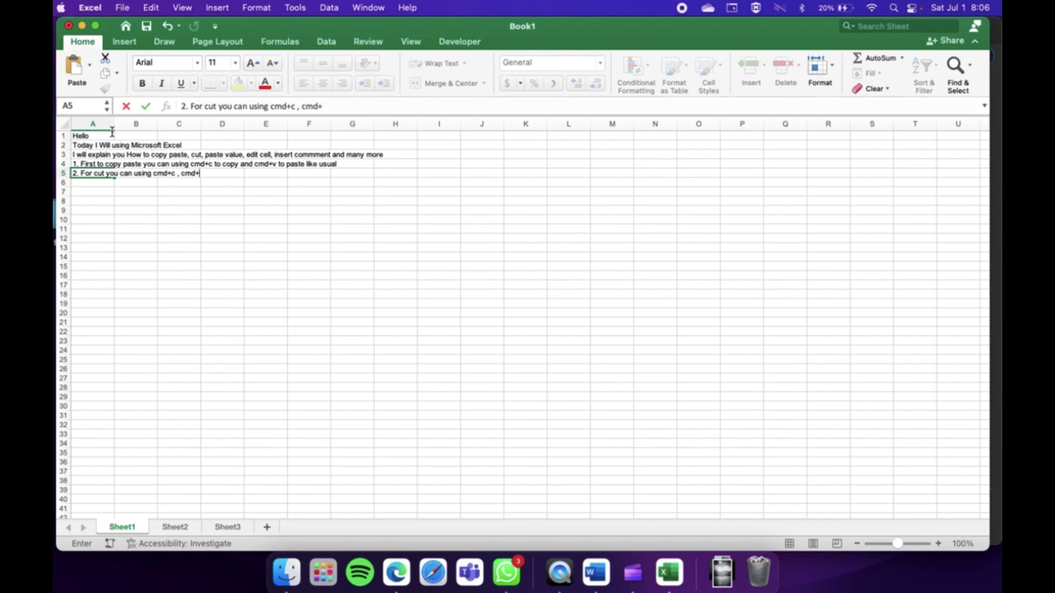
{"action": "type", "text": "x"}
{"action": "type", "text": "+"}
{"action": "type", "text": "v"}
{"action": "key", "text": "Return"}
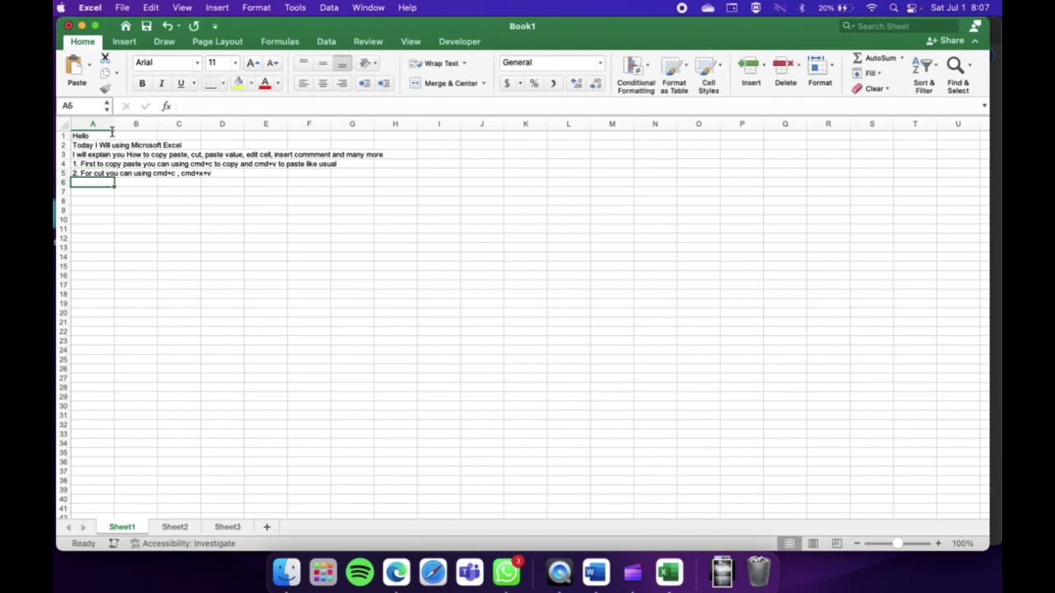
- Enter tip 3 in A6 explaining paste value via Home-Paste-Paste Value
{"action": "type", "text": "3. F"}
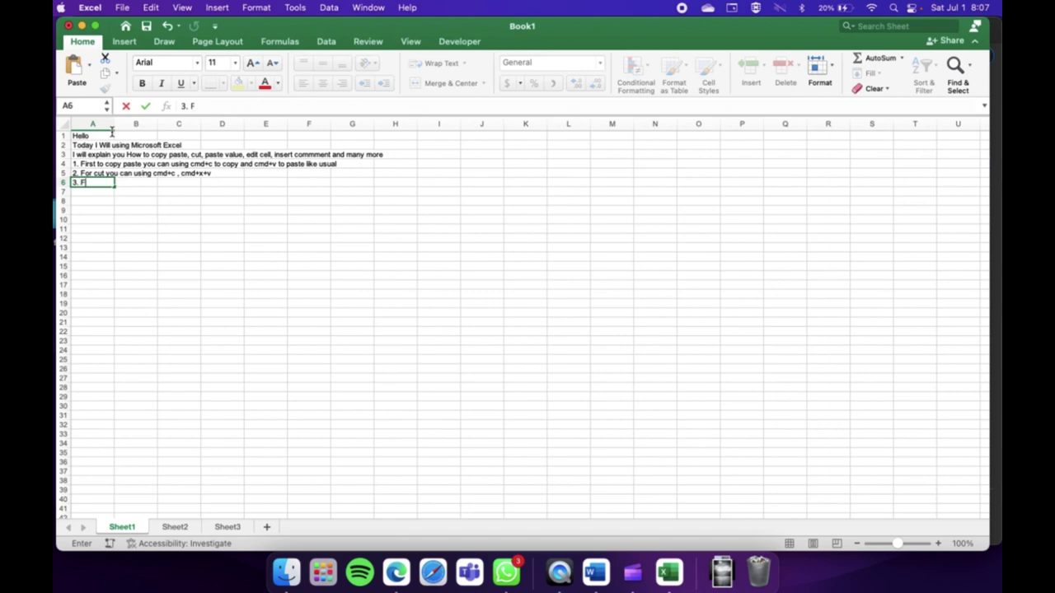
{"action": "type", "text": "or paste"}
{"action": "type", "text": " value y"}
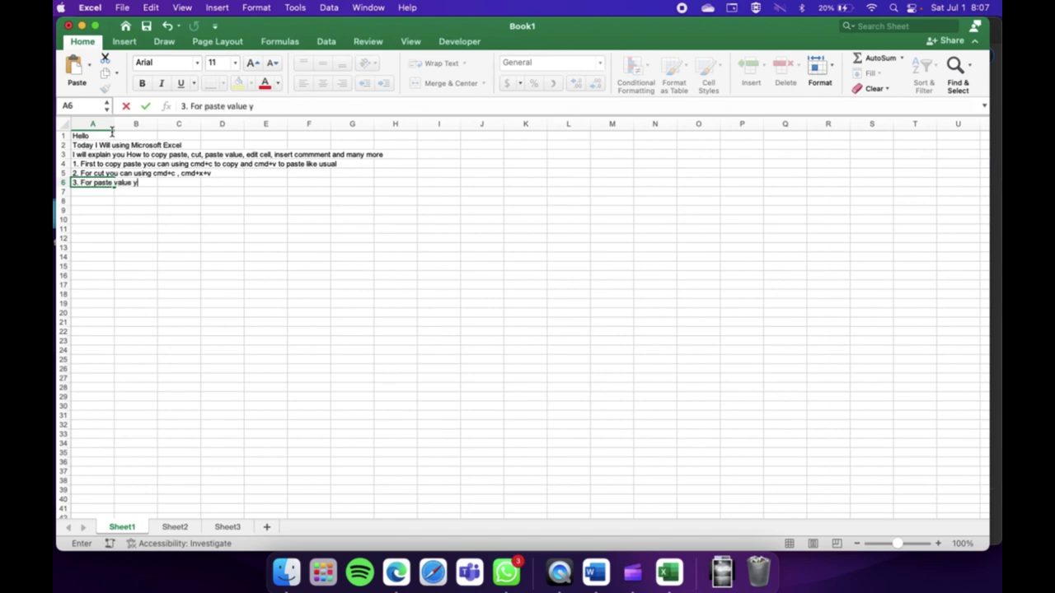
{"action": "type", "text": "ou "}
{"action": "type", "text": "can"}
{"action": "type", "text": " click"}
{"action": "type", "text": " on file"}
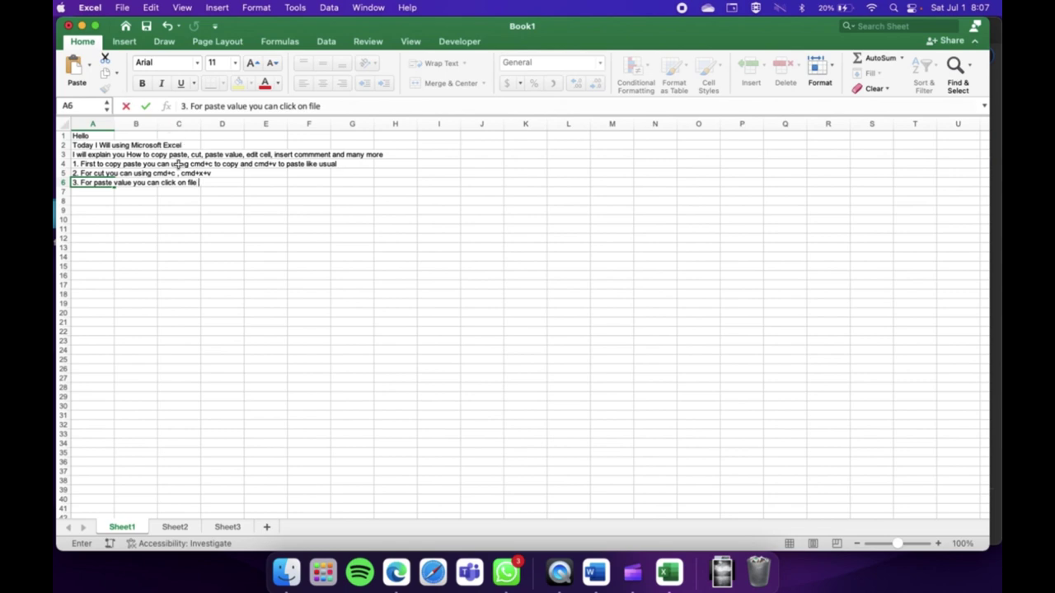
{"action": "type", "text": "Home"}
{"action": "type", "text": "-Past"}
{"action": "key", "text": "BackSpace"}
{"action": "type", "text": "te"}
{"action": "type", "text": "-"}
{"action": "type", "text": "Pas"}
{"action": "key", "text": "BackSpace"}
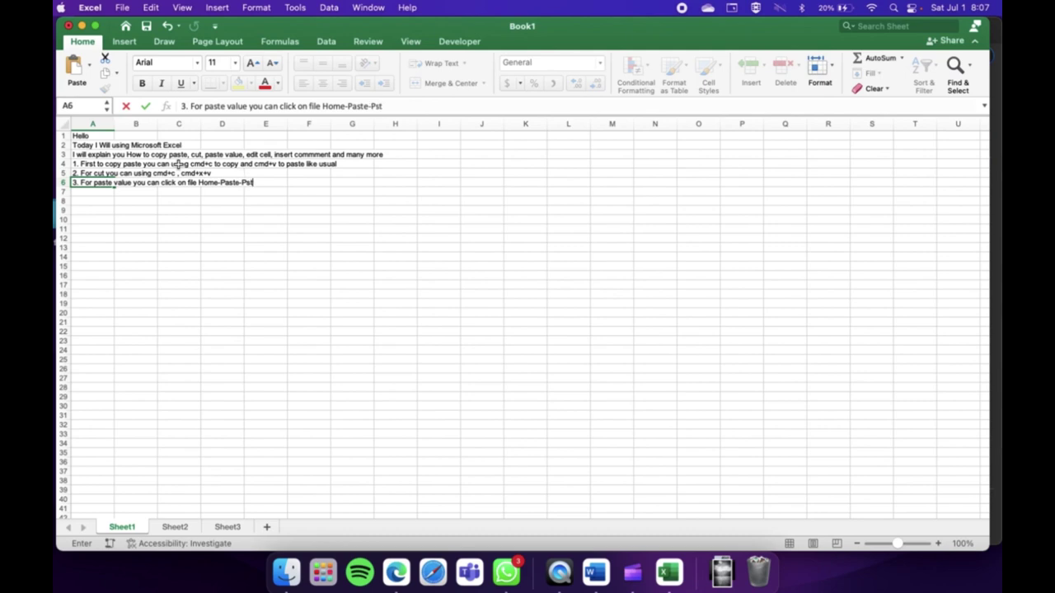
{"action": "key", "text": "BackSpace"}
{"action": "type", "text": "s"}
{"action": "key", "text": "BackSpace"}
{"action": "type", "text": "aste "}
{"action": "type", "text": "Value"}
{"action": "key", "text": "Return"}
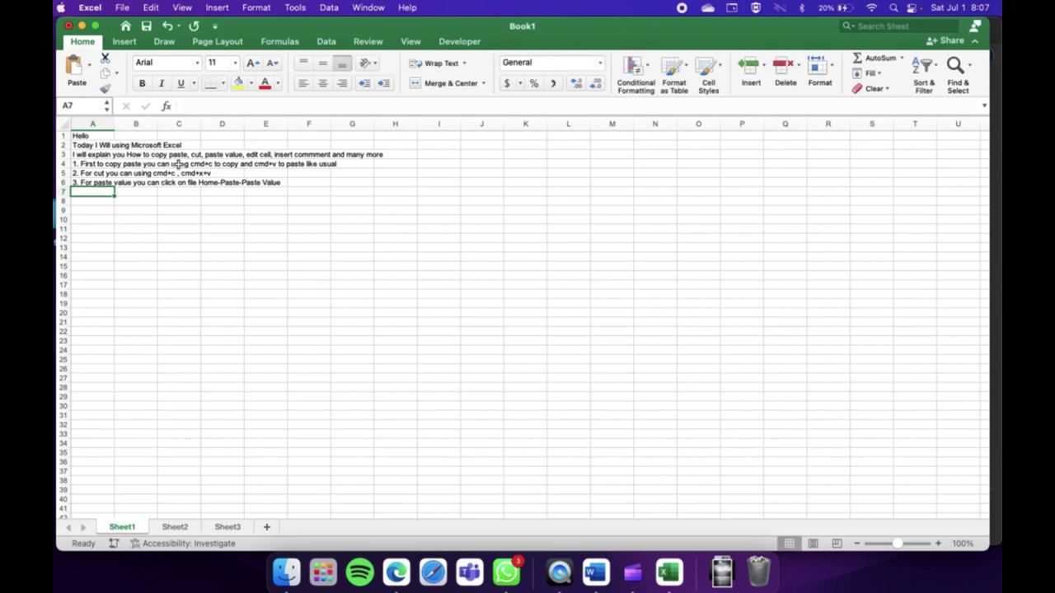
- Enter tip 4 in A7: for edit cell you can use F2 on your keyboard
{"action": "type", "text": "4."}
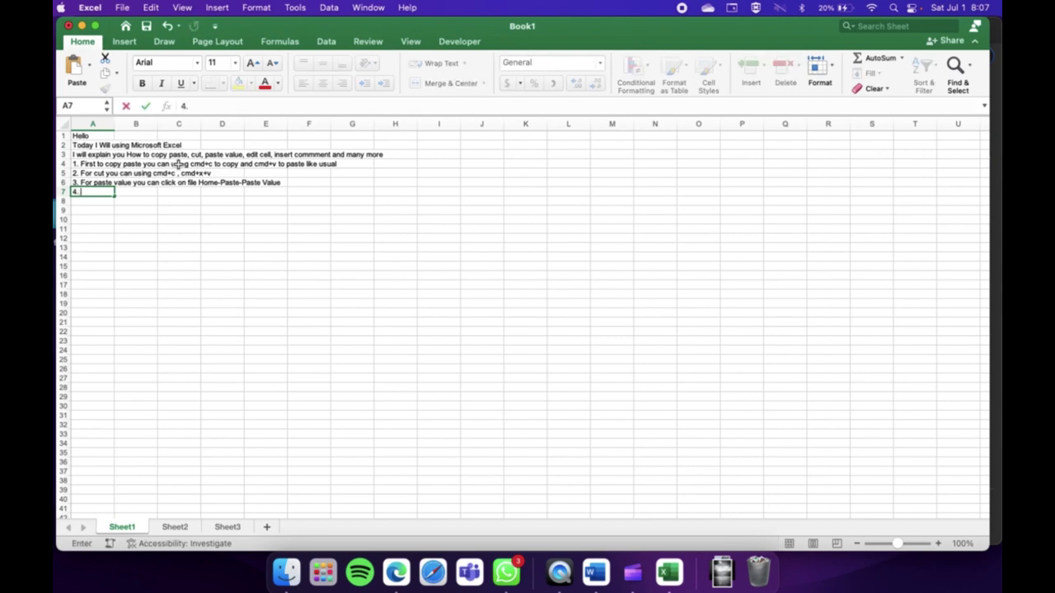
{"action": "type", "text": " F"}
{"action": "key", "text": "BackSpace"}
{"action": "type", "text": "For"}
{"action": "type", "text": " edit cell "}
{"action": "type", "text": "u"}
{"action": "key", "text": "BackSpace"}
{"action": "type", "text": "you can"}
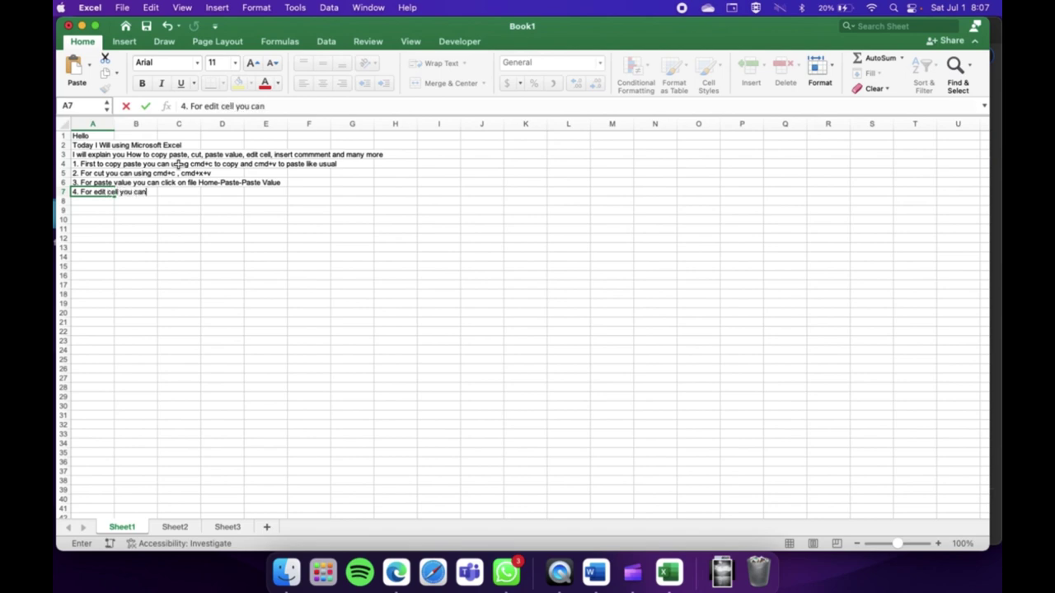
{"action": "type", "text": " using "}
{"action": "type", "text": "F"}
{"action": "type", "text": "2 on you"}
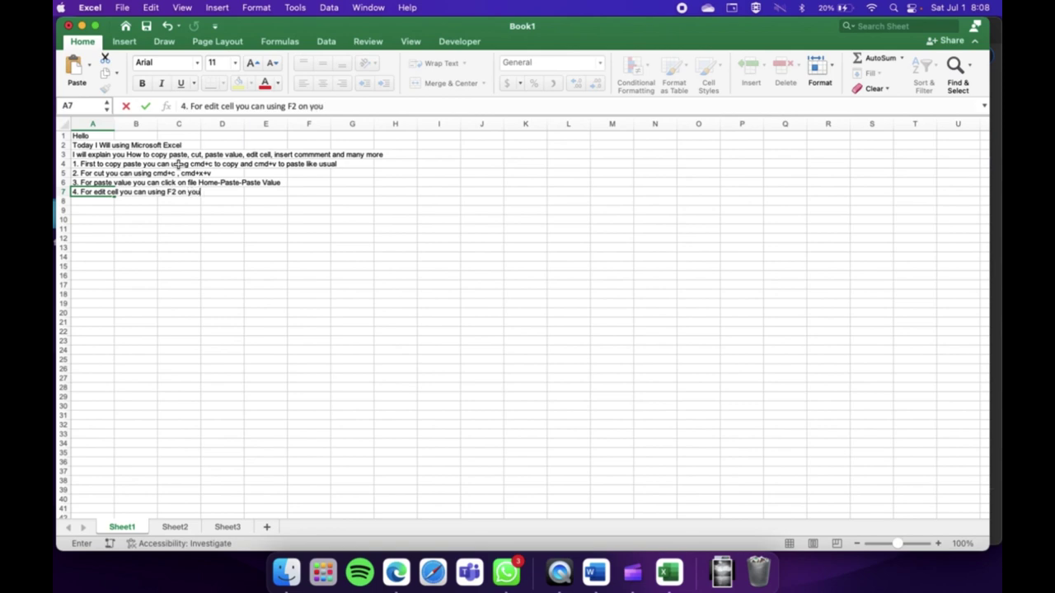
{"action": "type", "text": "r keybo"}
{"action": "type", "text": "ard"}
{"action": "key", "text": "Return"}
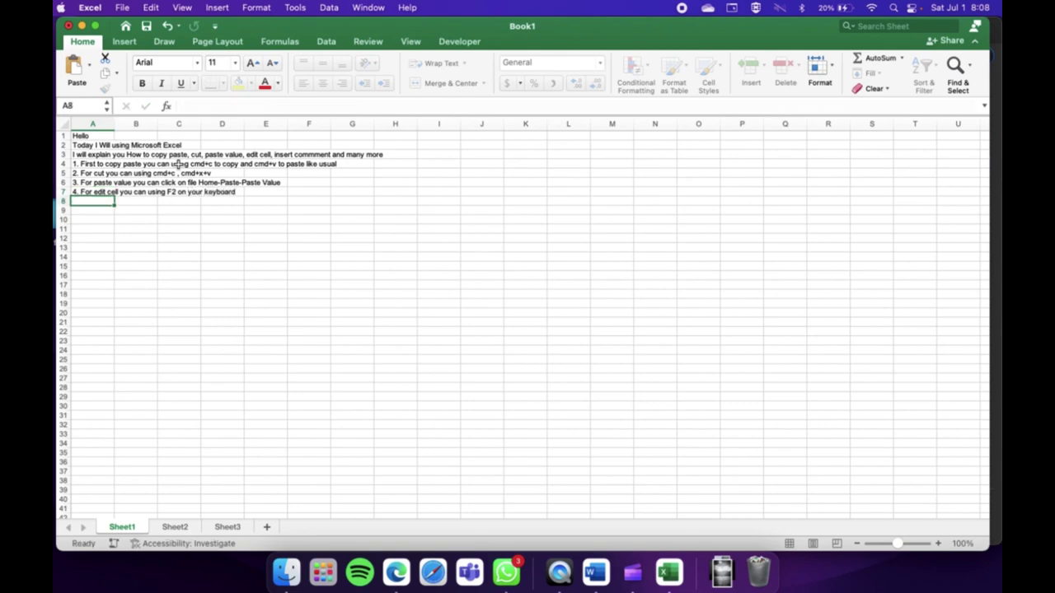
- Add tip 5 on shift+F2 for comments in A8 and '6. Lets get practice!!!!' in A9
{"action": "type", "text": "5."}
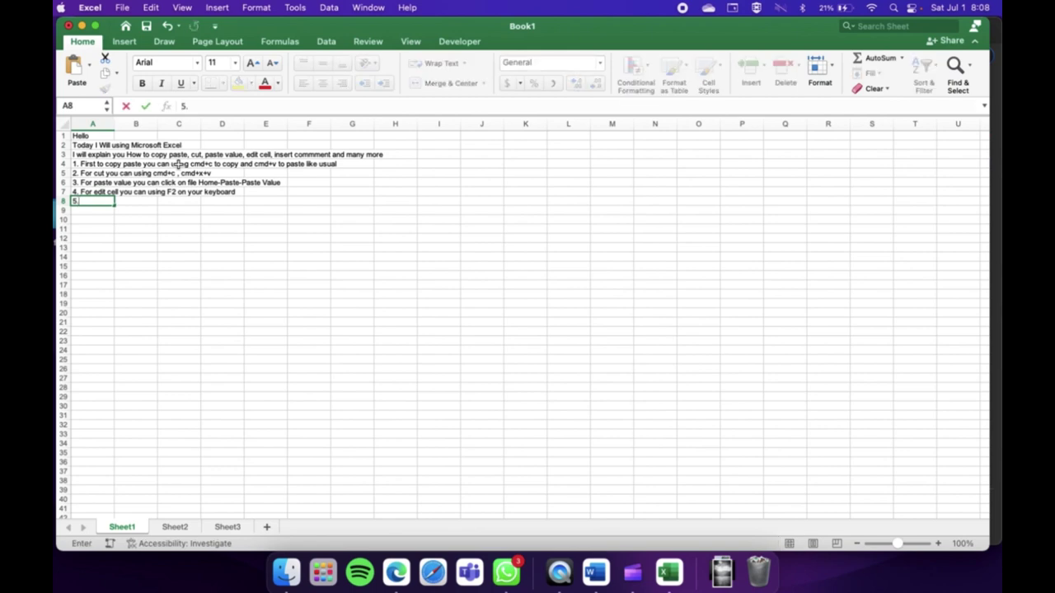
{"action": "type", "text": " For "}
{"action": "type", "text": "insert co"}
{"action": "type", "text": "mment you "}
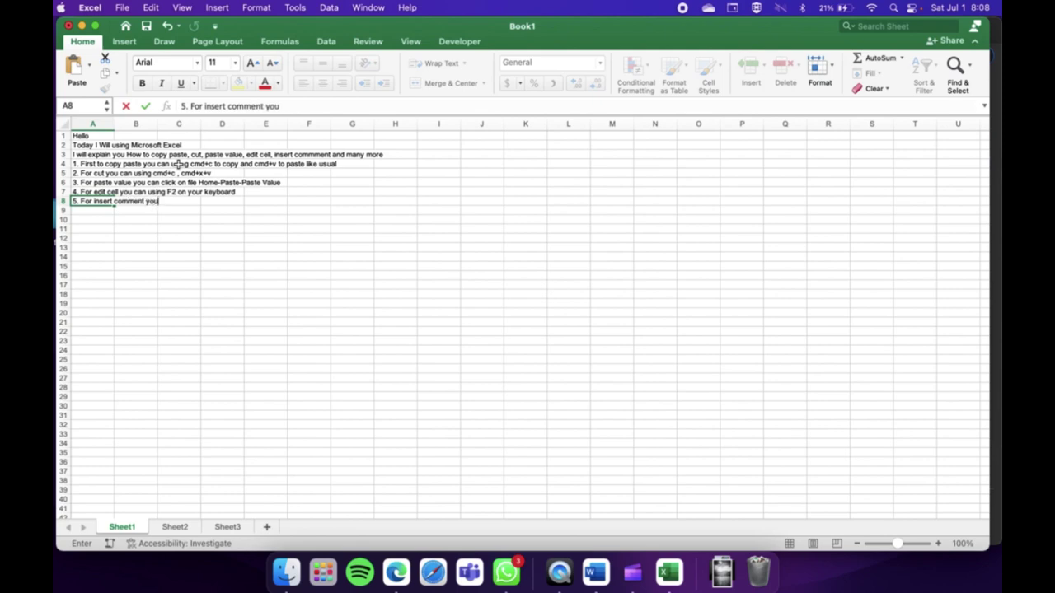
{"action": "type", "text": "can using "}
{"action": "type", "text": "shift+"}
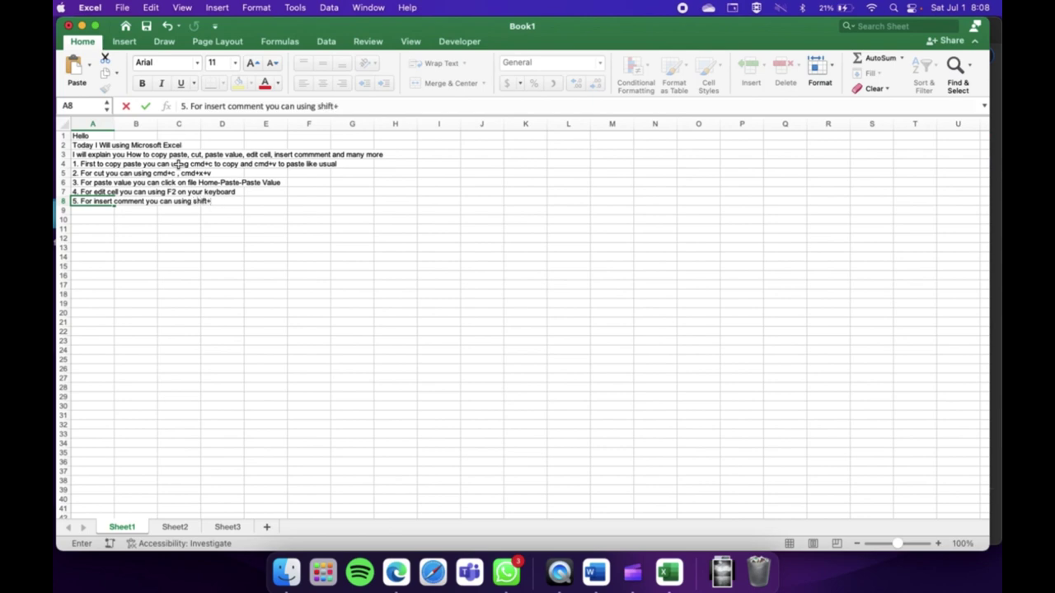
{"action": "type", "text": "F2"}
{"action": "key", "text": "Return"}
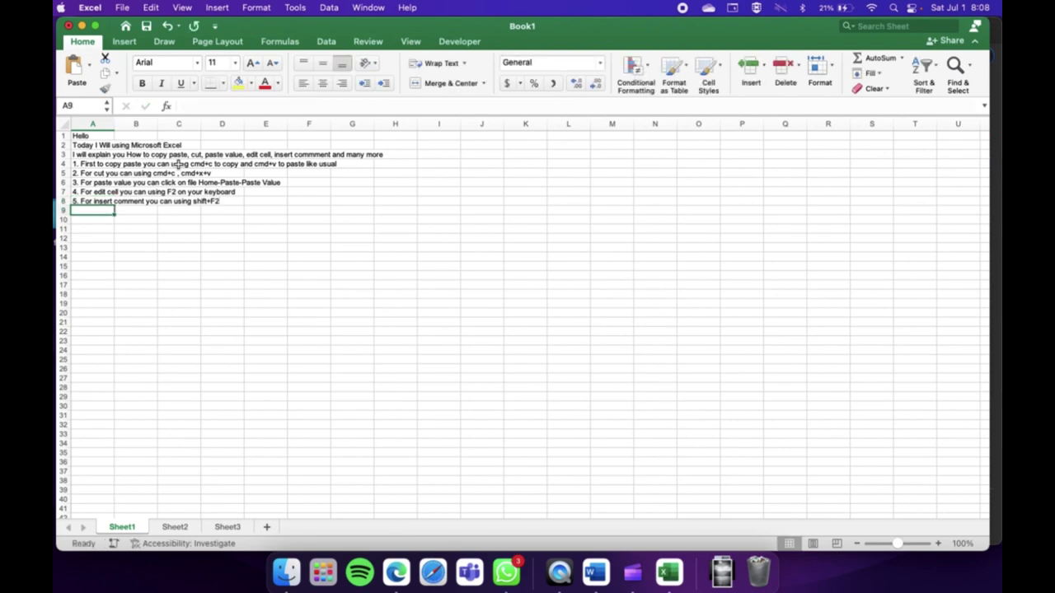
{"action": "type", "text": "6. "}
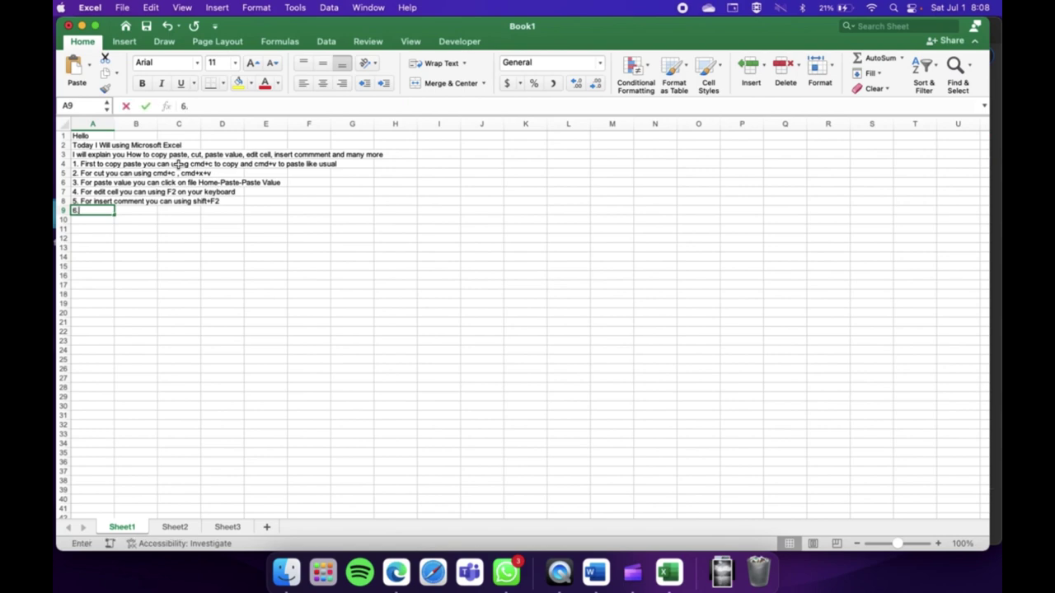
{"action": "type", "text": "Lets"}
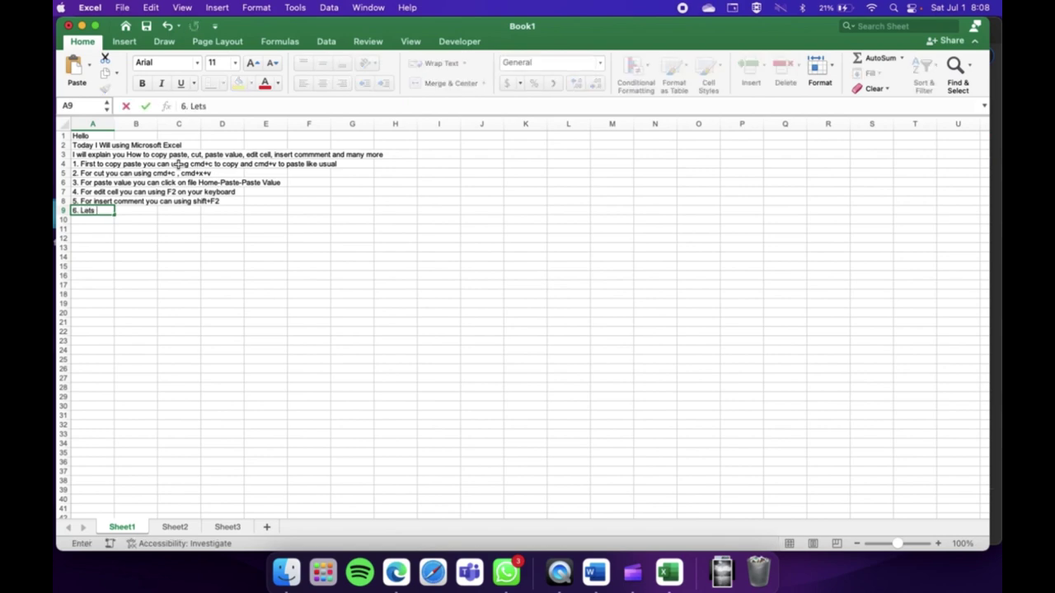
{"action": "type", "text": " get par"}
{"action": "type", "text": "ctice"}
{"action": "key", "text": "BackSpace"}
{"action": "key", "text": "BackSpace"}
{"action": "key", "text": "BackSpace"}
{"action": "key", "text": "BackSpace"}
{"action": "key", "text": "BackSpace"}
{"action": "key", "text": "BackSpace"}
{"action": "key", "text": "BackSpace"}
{"action": "type", "text": "ractice"}
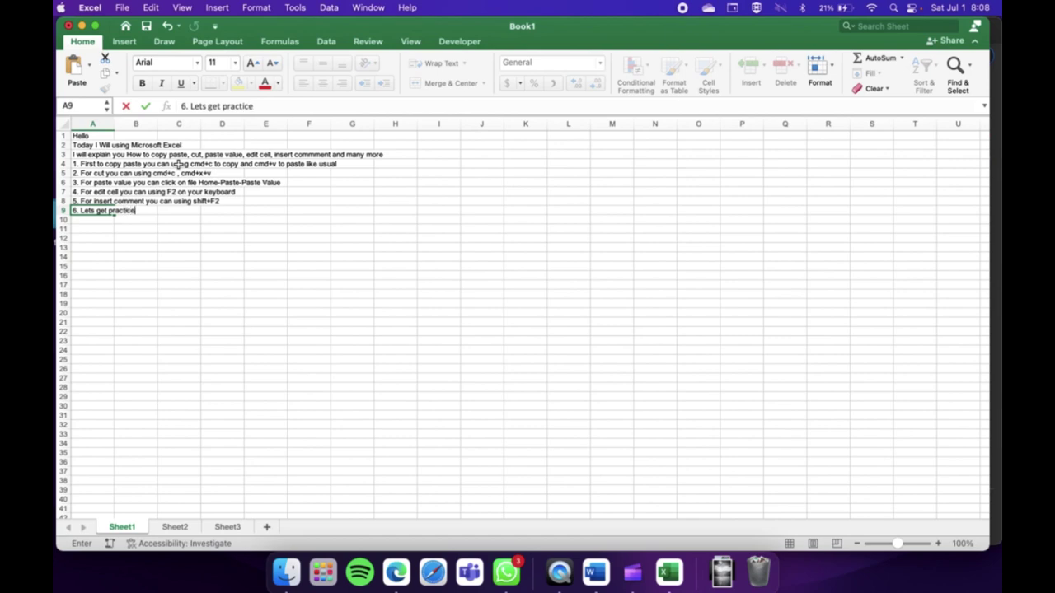
{"action": "type", "text": "!!!!"}
{"action": "key", "text": "Return"}
{"action": "key", "text": "Return"}
{"action": "key", "text": "Return"}
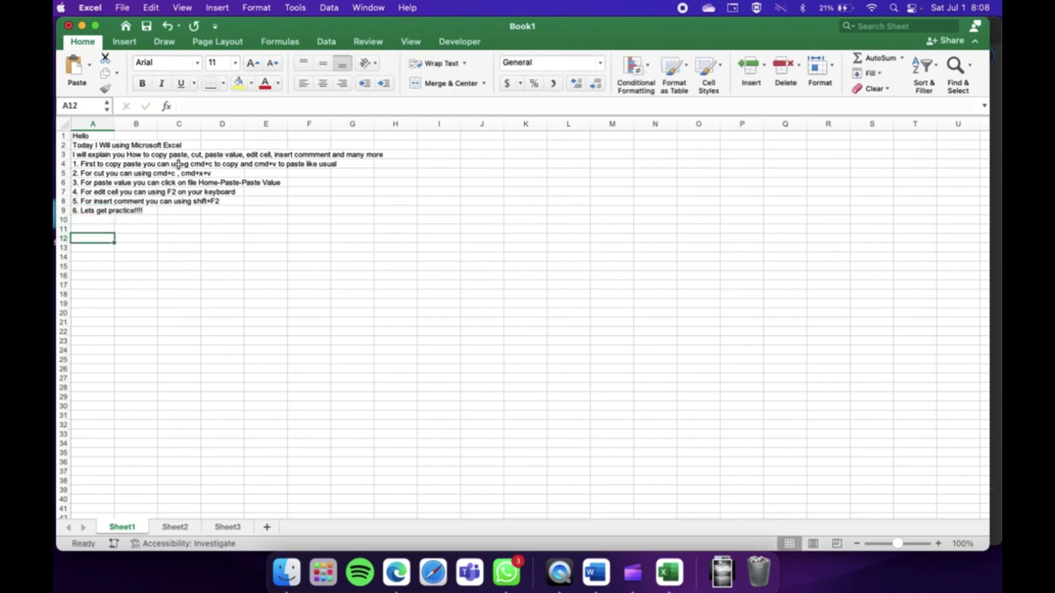
- Number the first practice row 1 in A11 and put 'you can copy this text' in B11
{"action": "key", "text": "Up"}
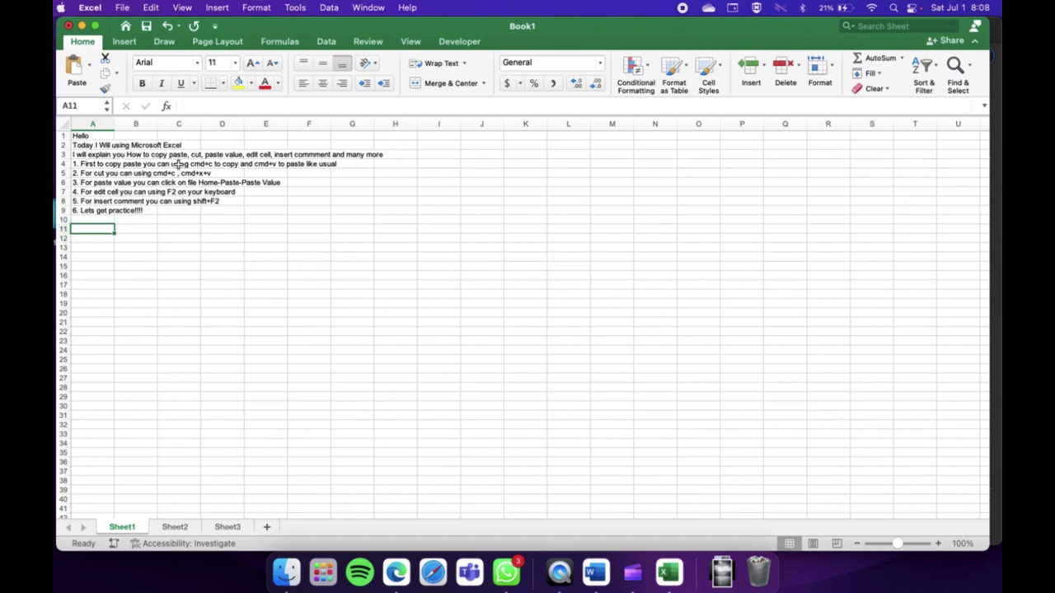
{"action": "type", "text": "1."}
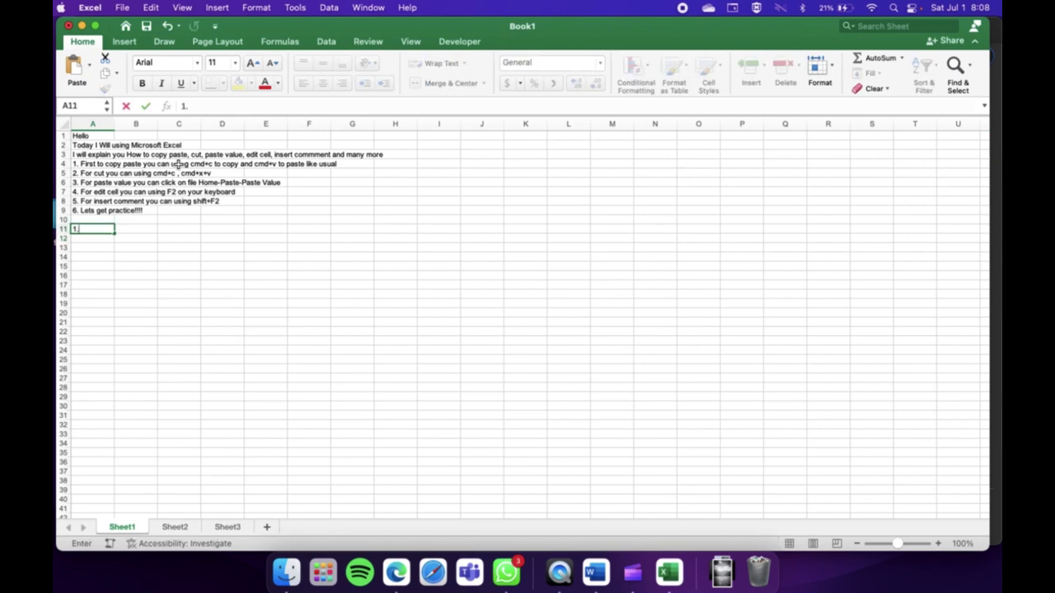
{"action": "key", "text": "Return"}
{"action": "key", "text": "Up"}
{"action": "key", "text": "Right"}
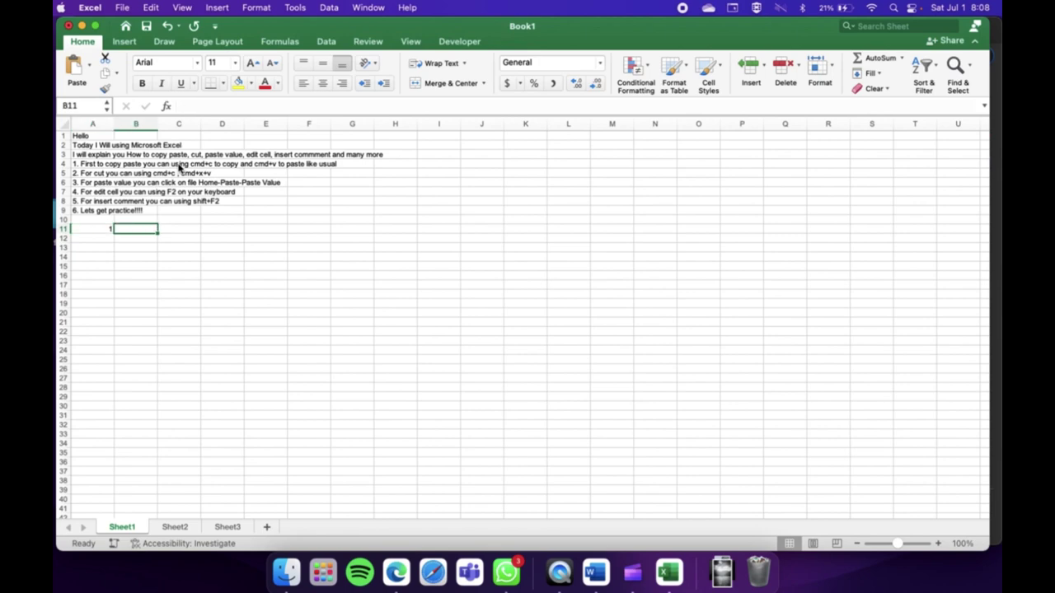
{"action": "key", "text": "F2"}
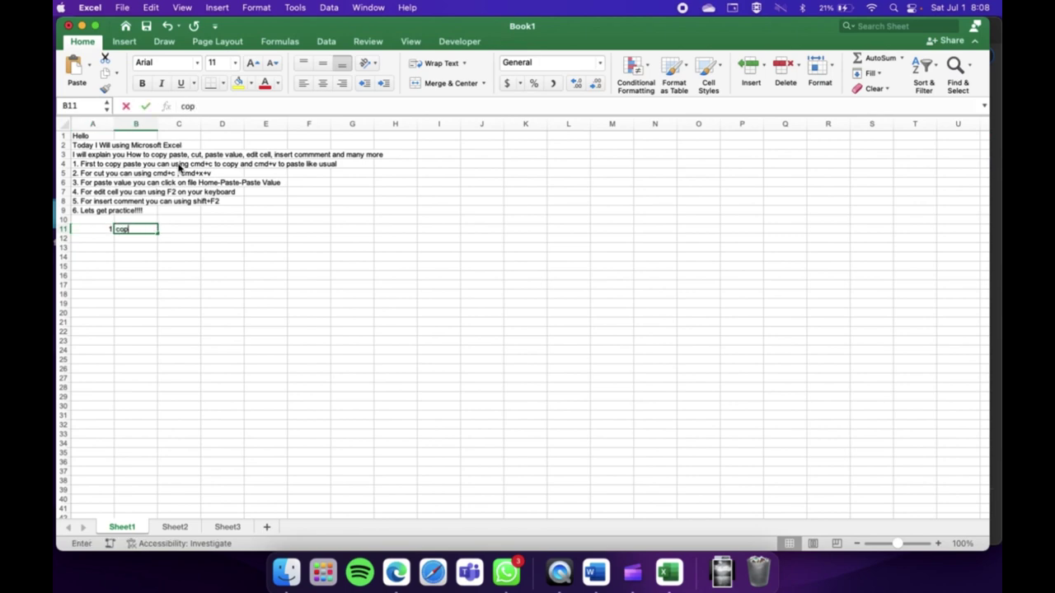
{"action": "type", "text": "yo"}
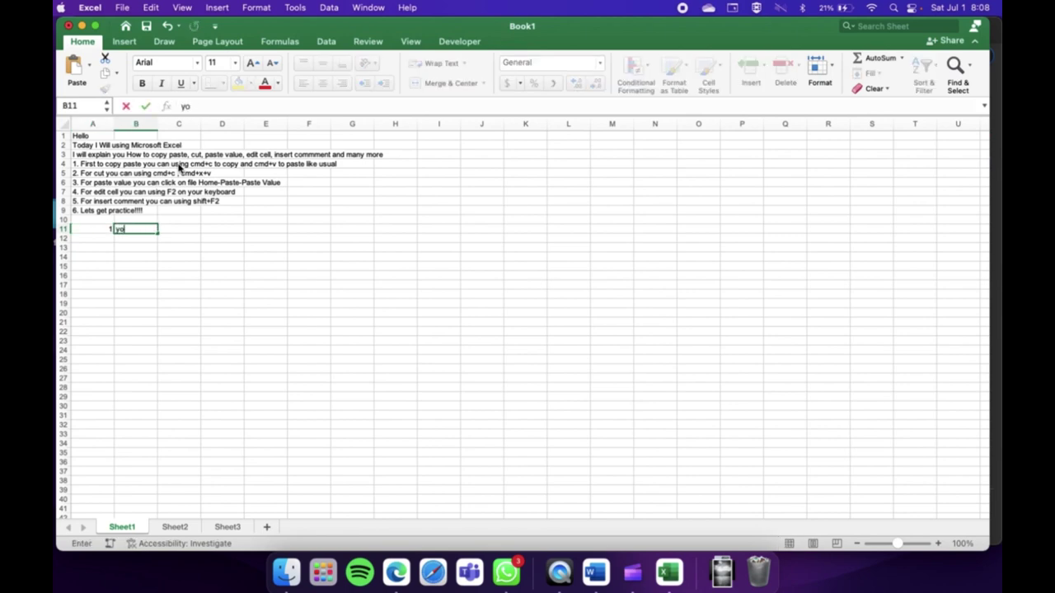
{"action": "type", "text": "u can co"}
{"action": "type", "text": "py this te"}
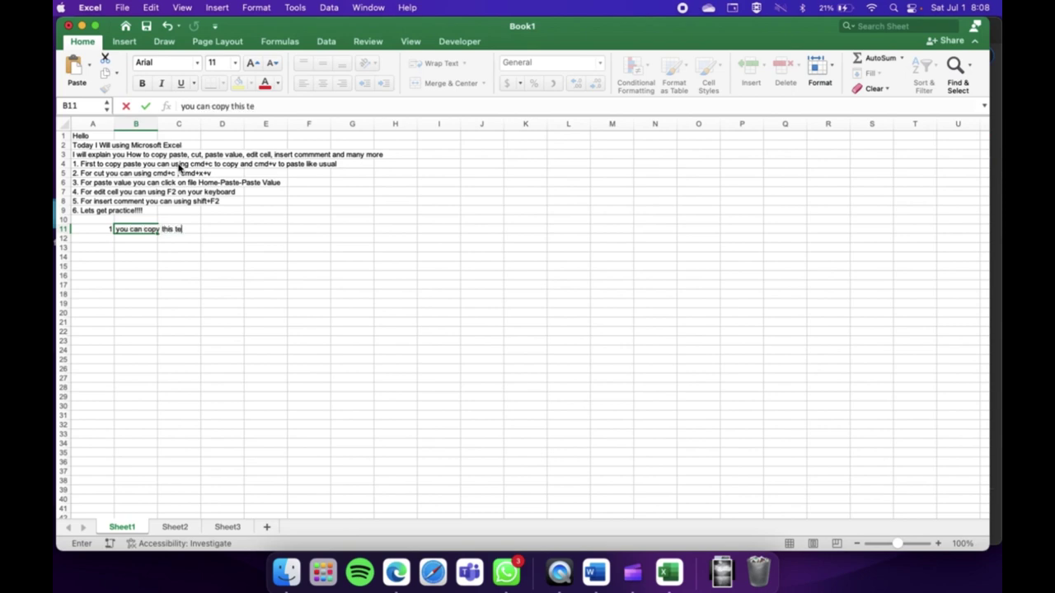
{"action": "type", "text": "xt"}
{"action": "key", "text": "Return"}
- Copy the B11 phrase and paste it into C11, D11, E11 and F11
{"action": "key", "text": "Up"}
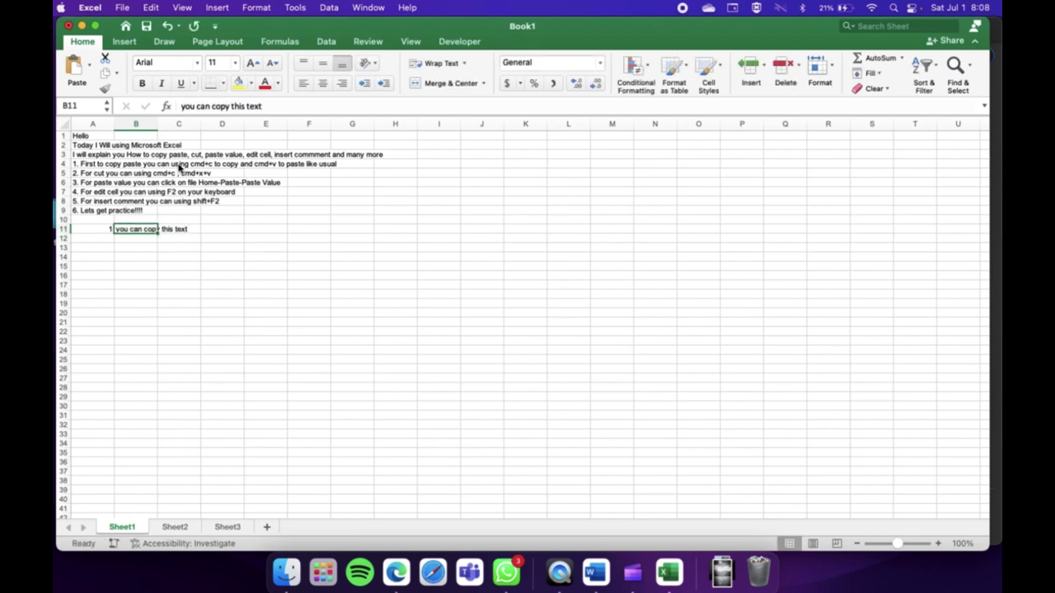
{"action": "key", "text": "cmd+c"}
{"action": "key", "text": "Right"}
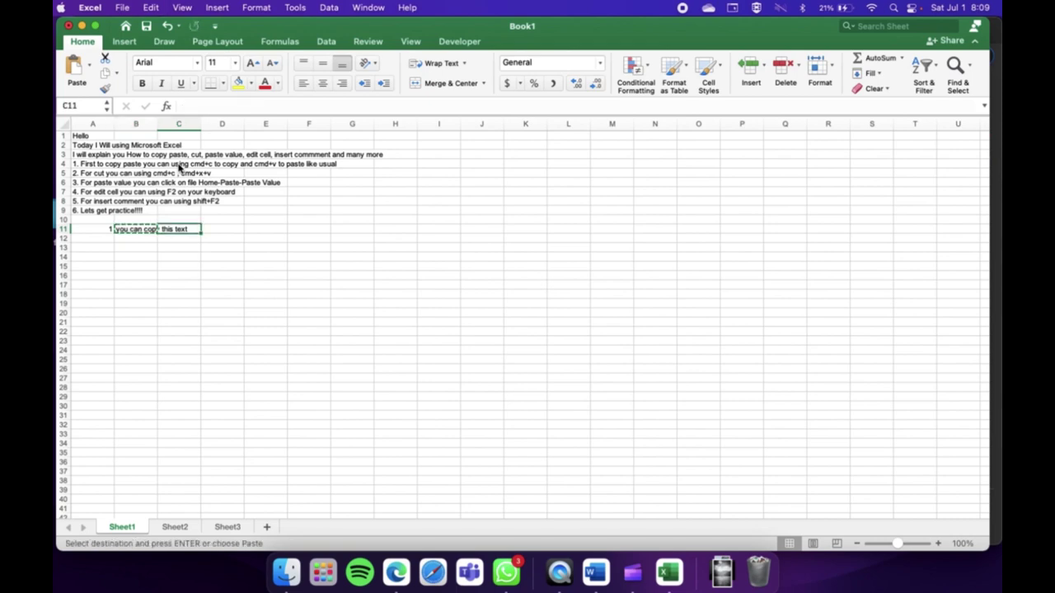
{"action": "key", "text": "cmd+v"}
{"action": "key", "text": "Right"}
{"action": "key", "text": "super+v"}
{"action": "key", "text": "Right"}
{"action": "key", "text": "super+v"}
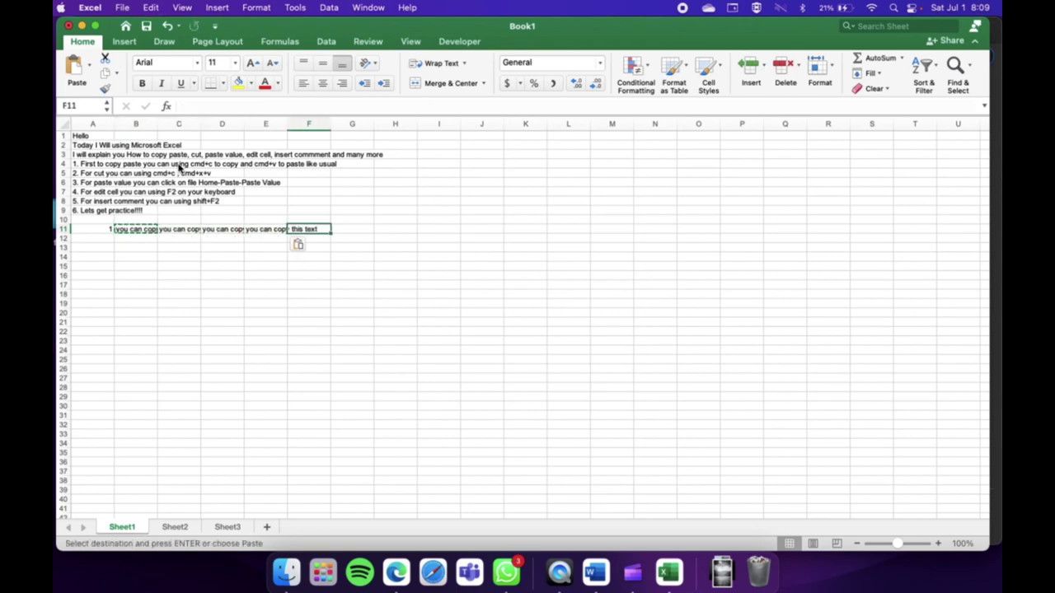
{"action": "key", "text": "Right"}
{"action": "key", "text": "super+v"}
- Start the second practice row by entering 2 in A13
{"action": "key", "text": "Left"}
{"action": "key", "text": "Left"}
{"action": "key", "text": "Left"}
{"action": "key", "text": "Left"}
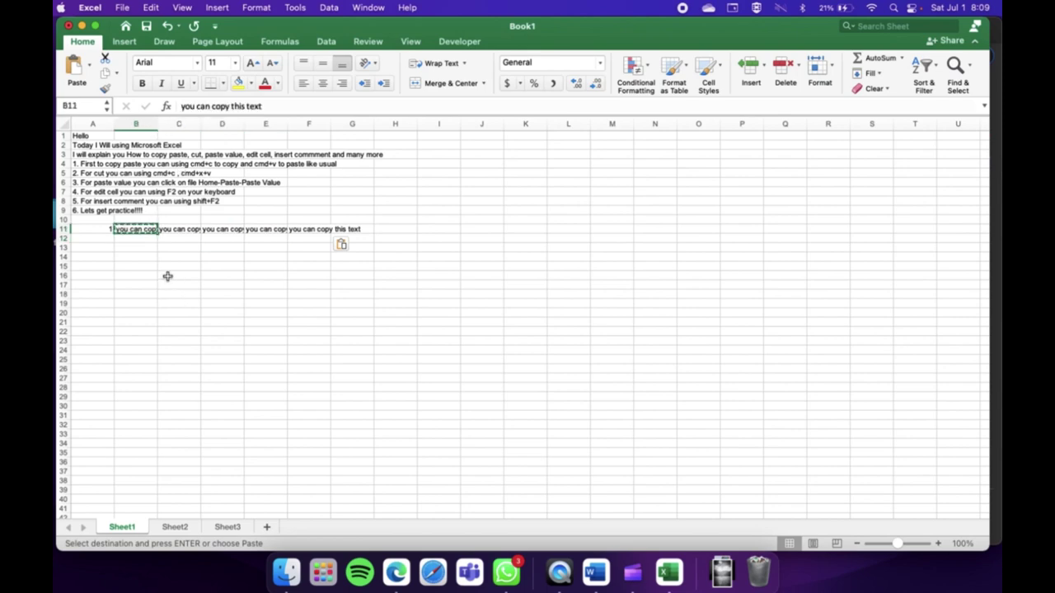
{"action": "key", "text": "Left"}
{"action": "key", "text": "Down"}
{"action": "key", "text": "Down"}
{"action": "type", "text": "2"}
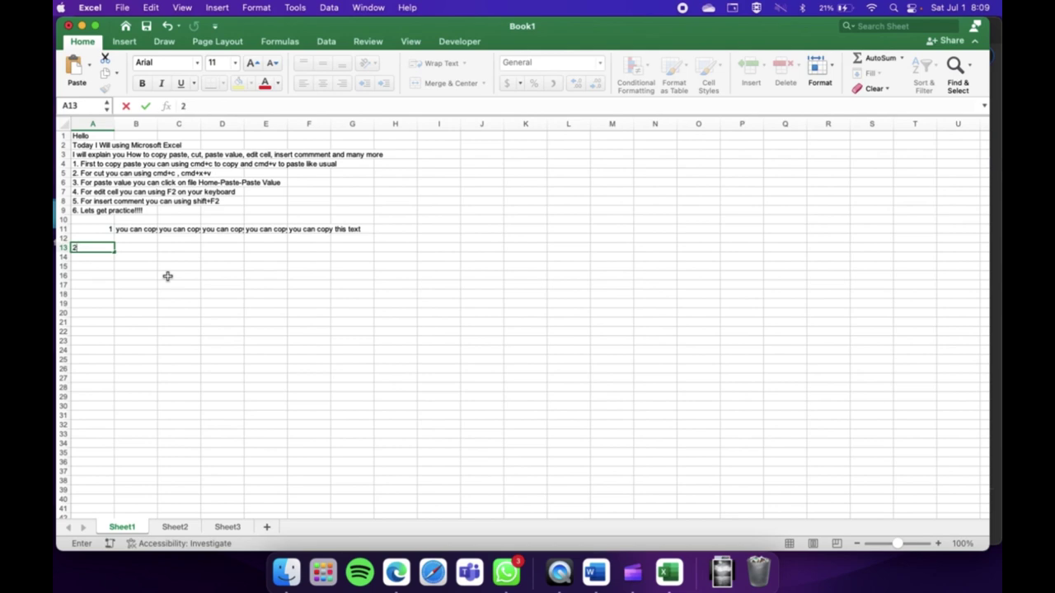
- Paste the phrase into B13 and reword it to 'you can cut this text'
{"action": "key", "text": "Tab"}
{"action": "key", "text": "super+v"}
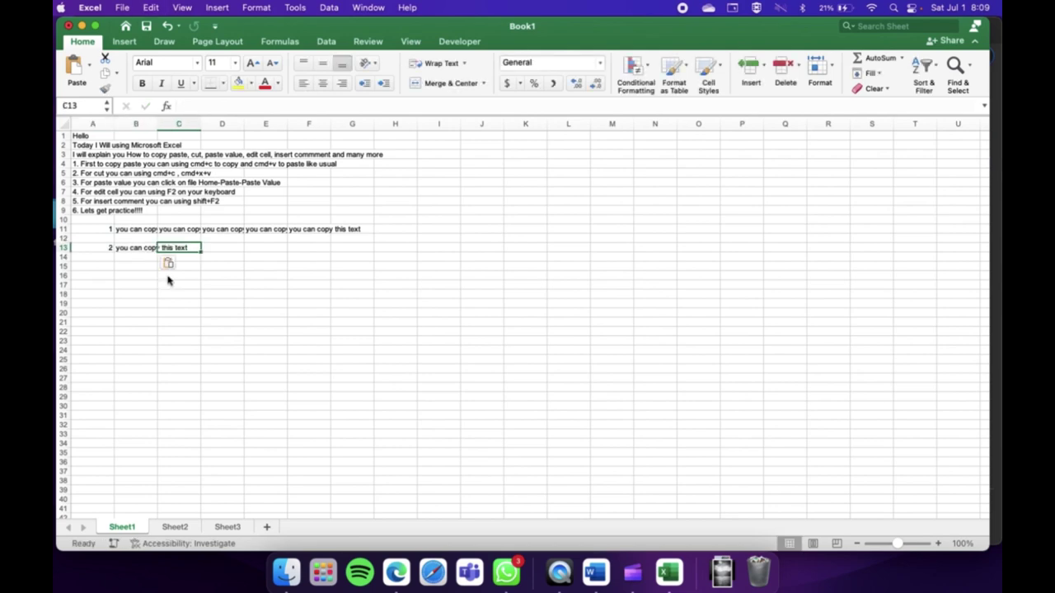
{"action": "key", "text": "Left"}
{"action": "key", "text": "Left"}
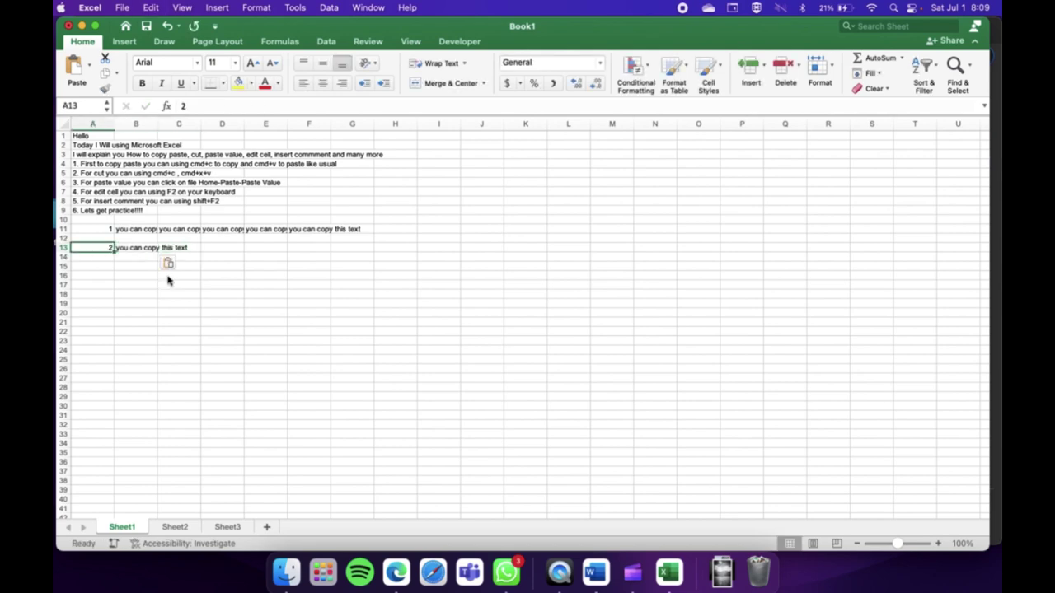
{"action": "key", "text": "Right"}
{"action": "key", "text": "Right"}
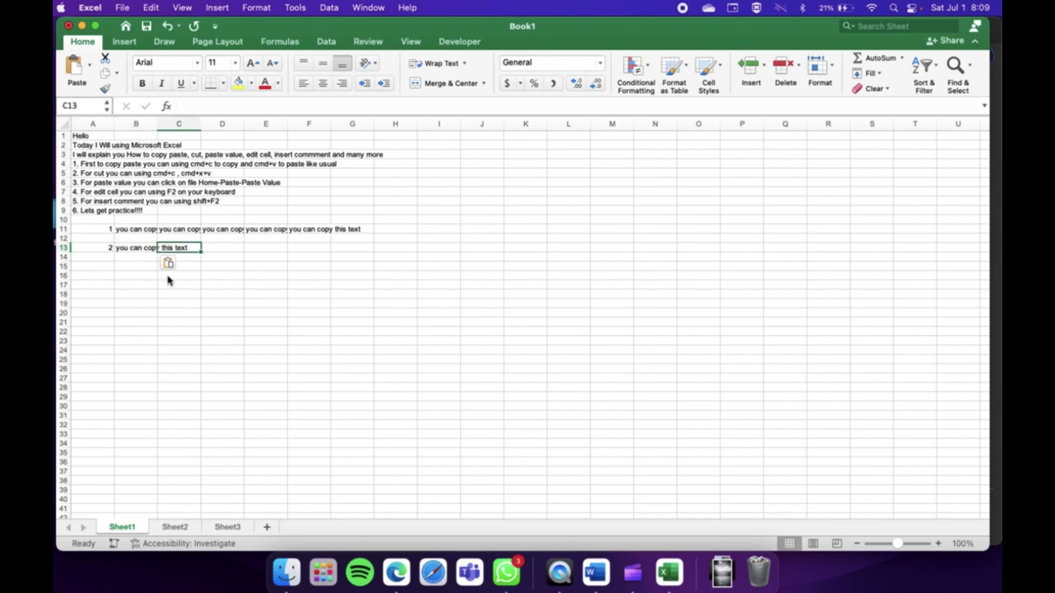
{"action": "key", "text": "Escape"}
{"action": "key", "text": "Left"}
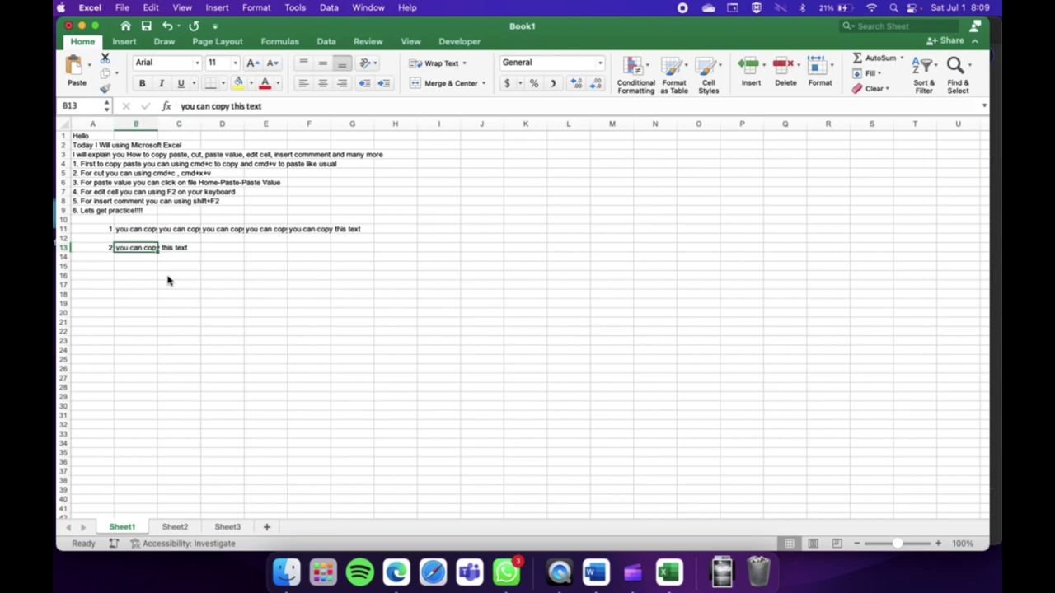
{"action": "left_click", "coordinate": [228, 105]}
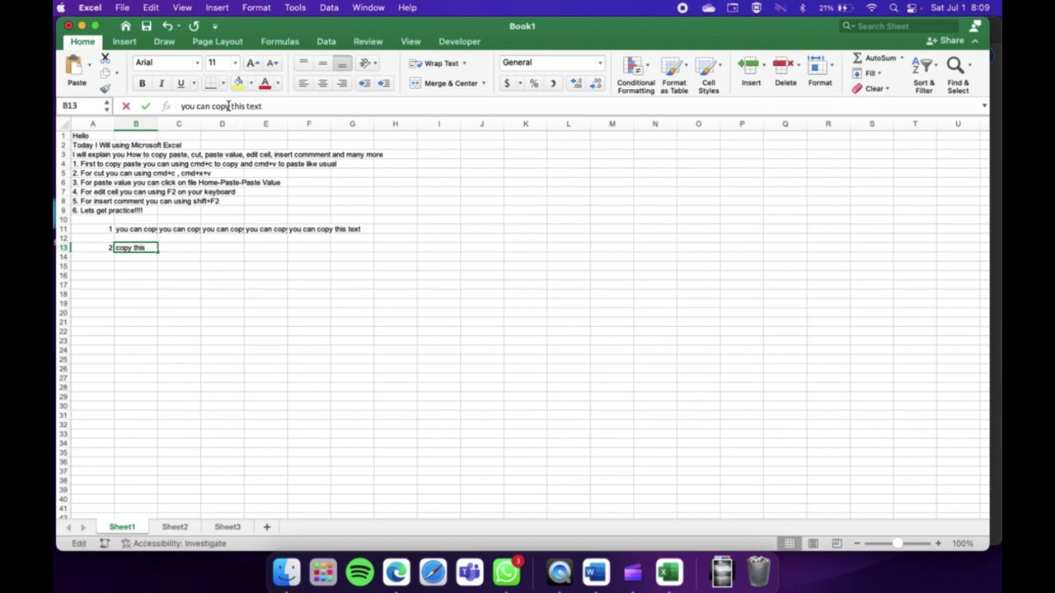
{"action": "key", "text": "BackSpace"}
{"action": "key", "text": "BackSpace"}
{"action": "key", "text": "BackSpace"}
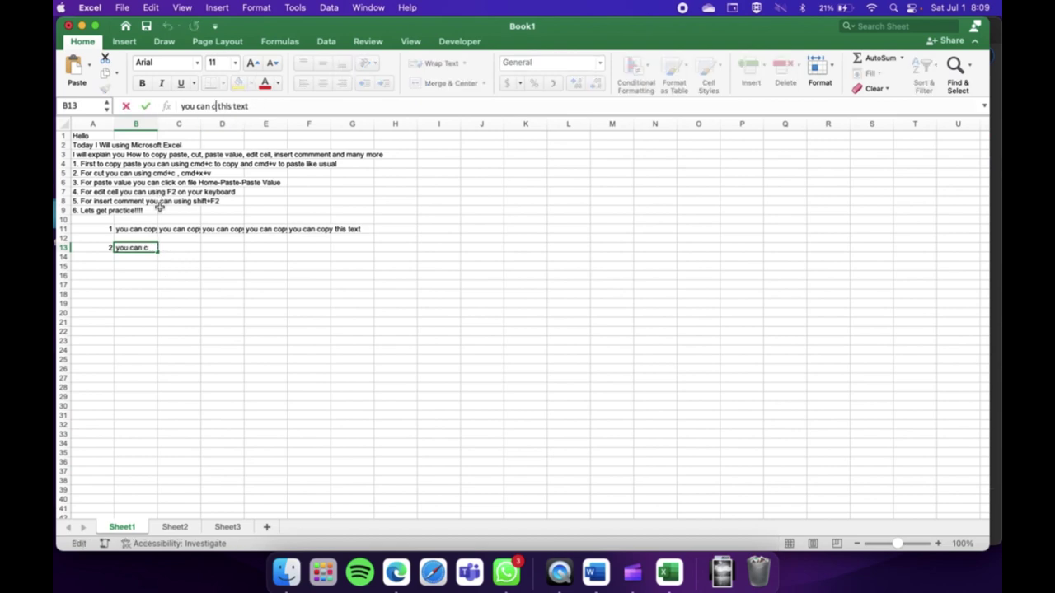
{"action": "type", "text": "ut"}
{"action": "key", "text": "Return"}
- Cut the B13 phrase and paste it into C13
{"action": "key", "text": "Up"}
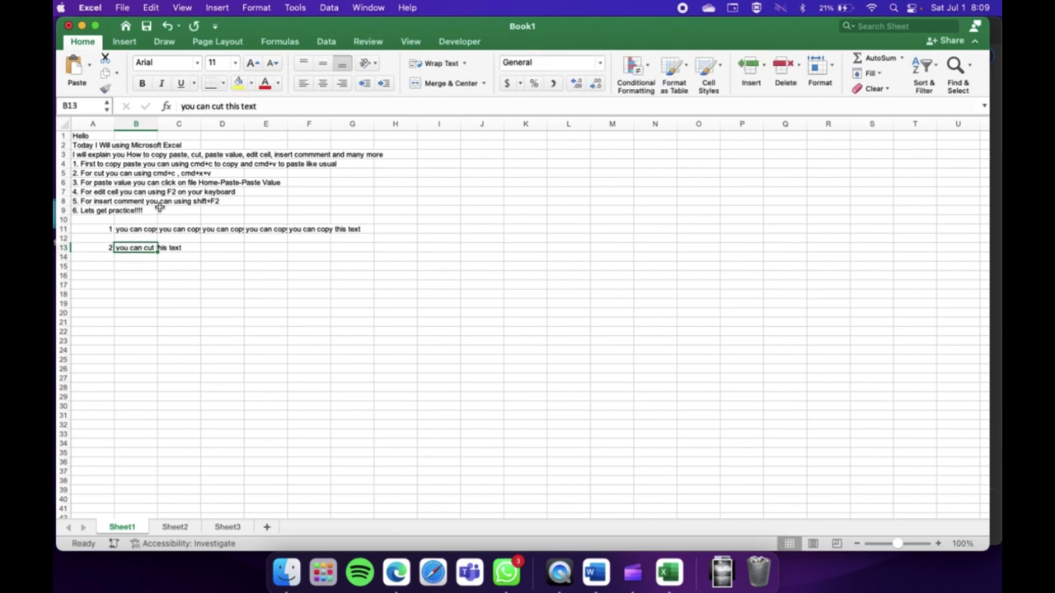
{"action": "key", "text": "super+x"}
{"action": "key", "text": "Right"}
{"action": "key", "text": "Escape"}
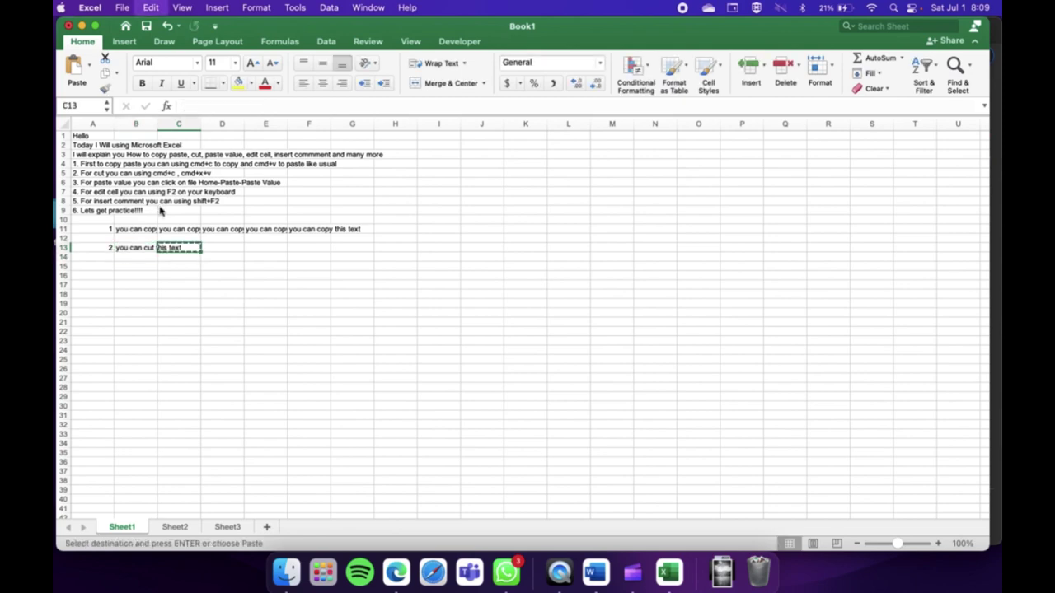
{"action": "key", "text": "Left"}
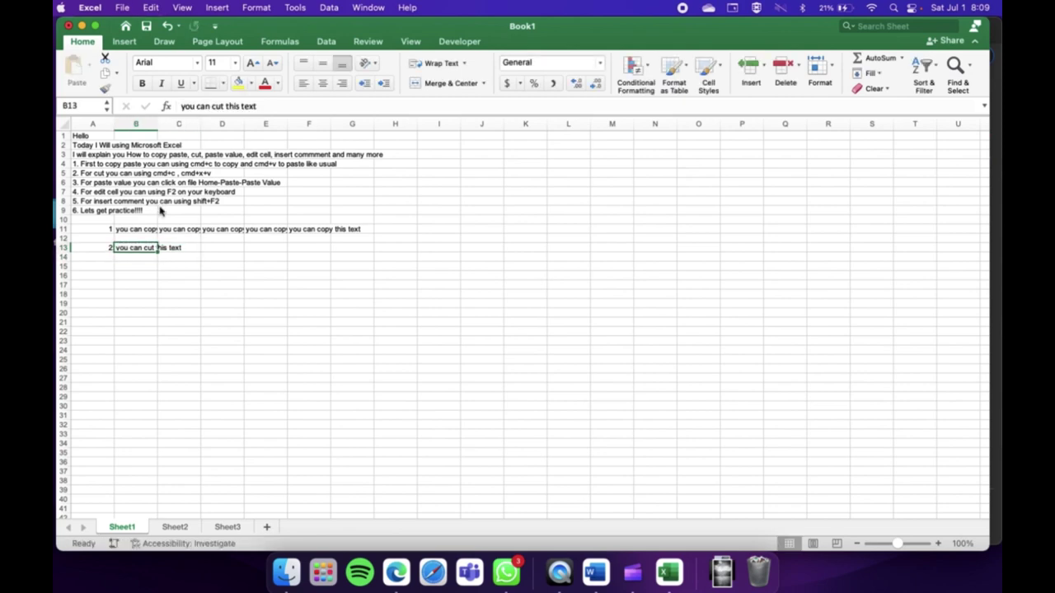
{"action": "key", "text": "super+x"}
{"action": "key", "text": "Right"}
{"action": "key", "text": "super+v"}
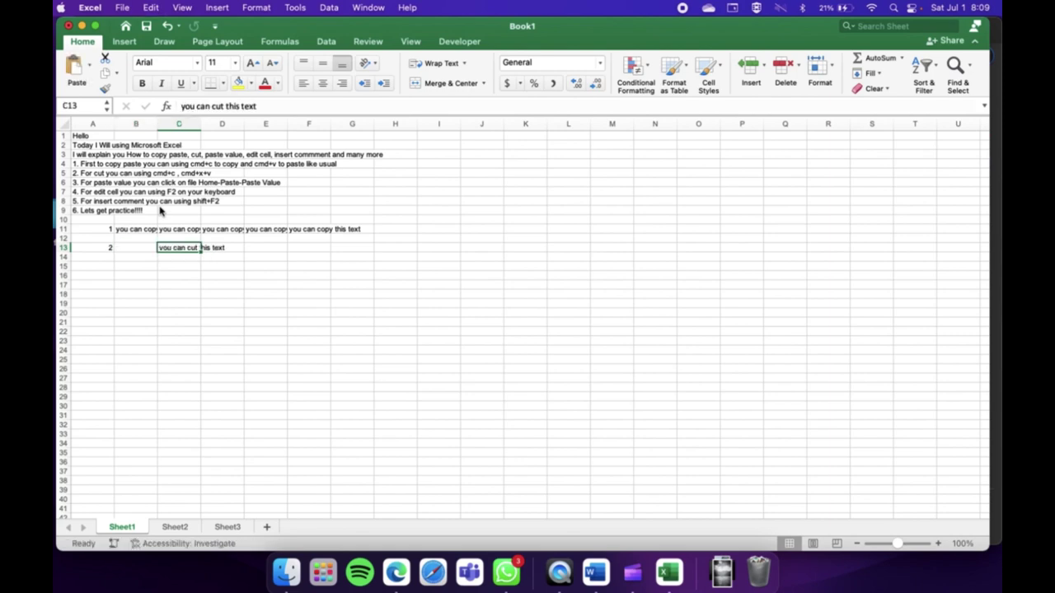
{"action": "key", "text": "Right"}
{"action": "key", "text": "Right"}
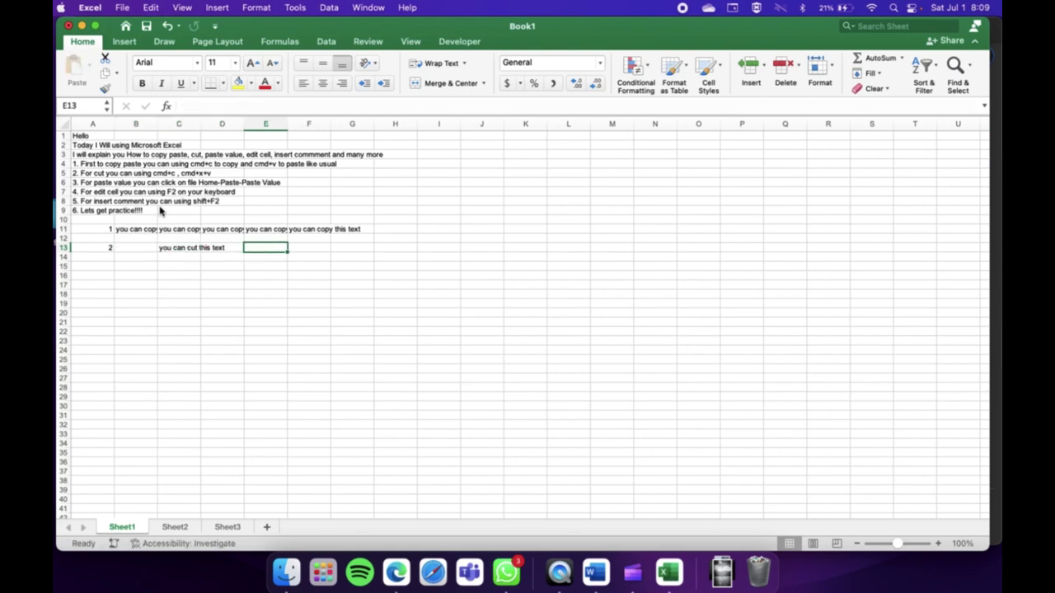
- Type 'ohh sorry, for cut you can using cmd+x' in E13
{"action": "type", "text": "ohh sor"}
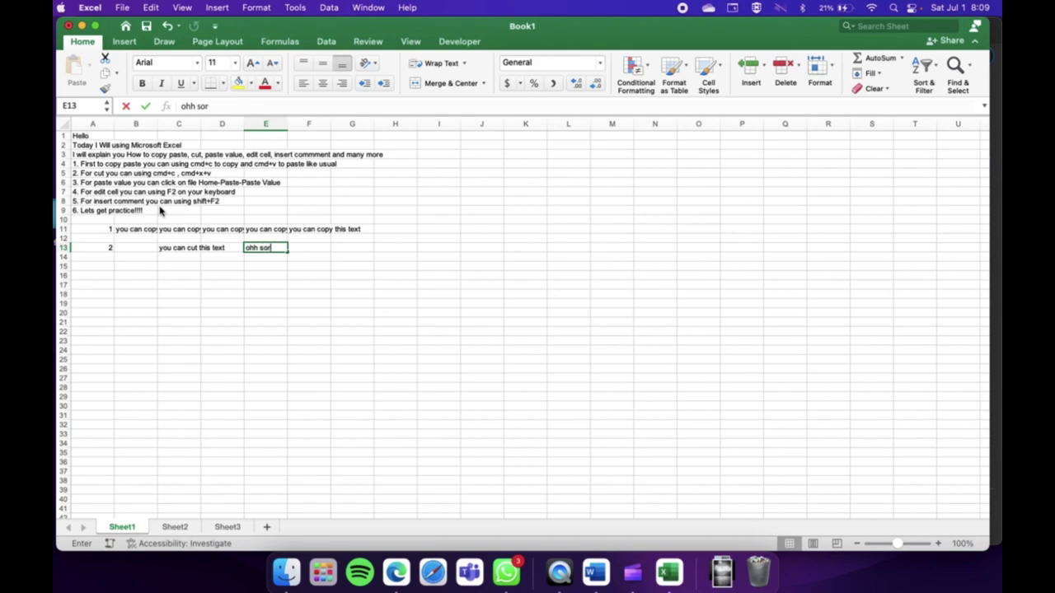
{"action": "type", "text": "ry, for "}
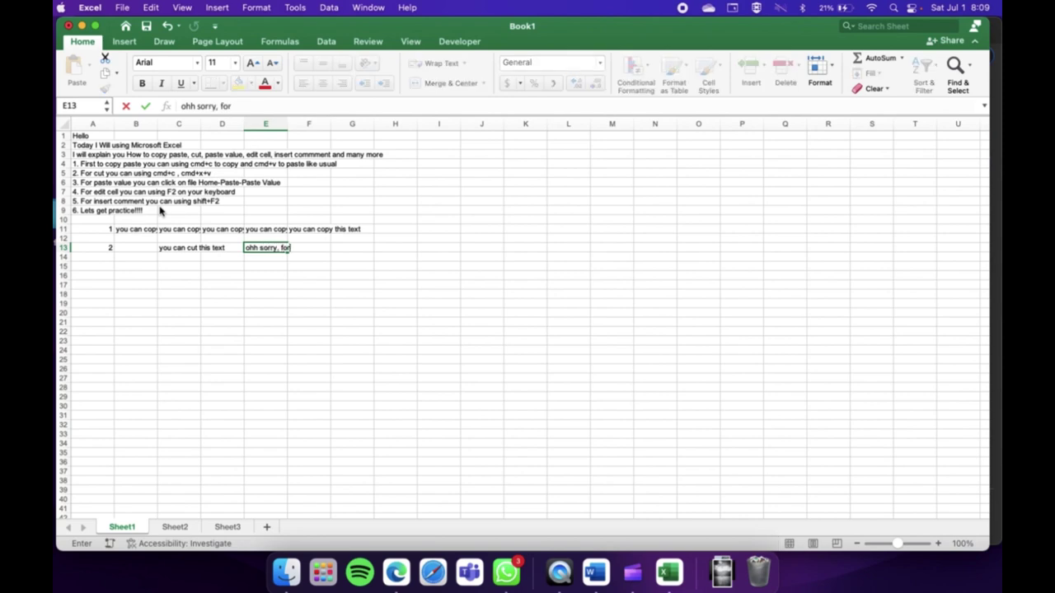
{"action": "type", "text": "cut y"}
{"action": "type", "text": "ou ca"}
{"action": "type", "text": "n using cm"}
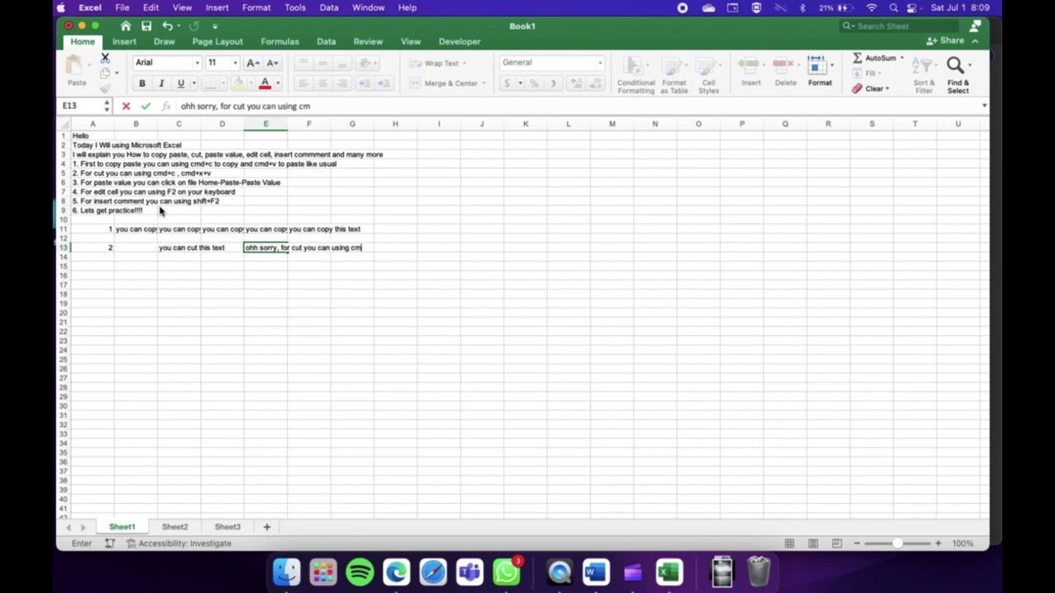
{"action": "type", "text": "d+x"}
{"action": "type", "text": ", le"}
{"action": "type", "text": "t's"}
{"action": "key", "text": "BackSpace"}
{"action": "key", "text": "BackSpace"}
{"action": "key", "text": "BackSpace"}
{"action": "key", "text": "BackSpace"}
{"action": "key", "text": "BackSpace"}
{"action": "key", "text": "BackSpace"}
{"action": "key", "text": "BackSpace"}
{"action": "key", "text": "BackSpace"}
{"action": "key", "text": "Return"}
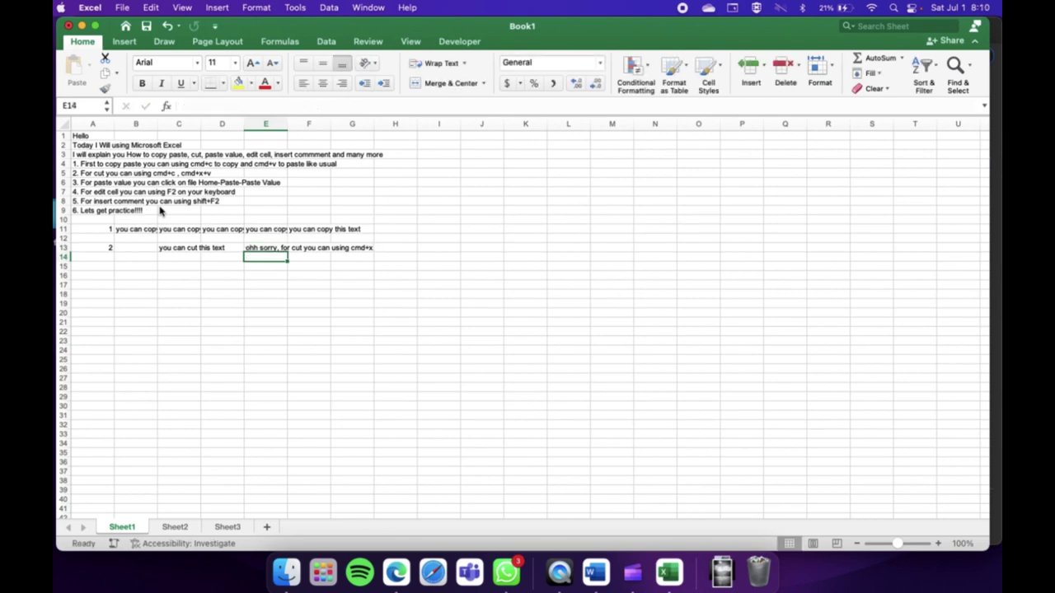
- Correct tip 2 in A5 so its cut shortcut reads cmd+x
{"action": "key", "text": "Up"}
{"action": "key", "text": "Up"}
{"action": "key", "text": "Up"}
{"action": "key", "text": "Up"}
{"action": "key", "text": "Up"}
{"action": "key", "text": "Up"}
{"action": "key", "text": "Up"}
{"action": "key", "text": "Up"}
{"action": "key", "text": "Left"}
{"action": "key", "text": "Left"}
{"action": "key", "text": "Left"}
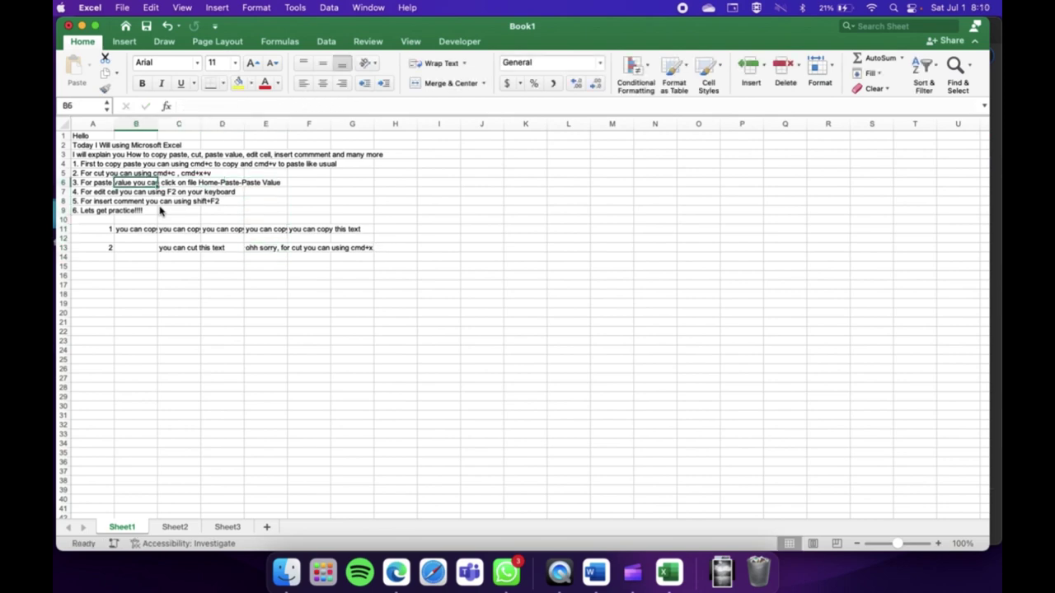
{"action": "key", "text": "Up"}
{"action": "key", "text": "Left"}
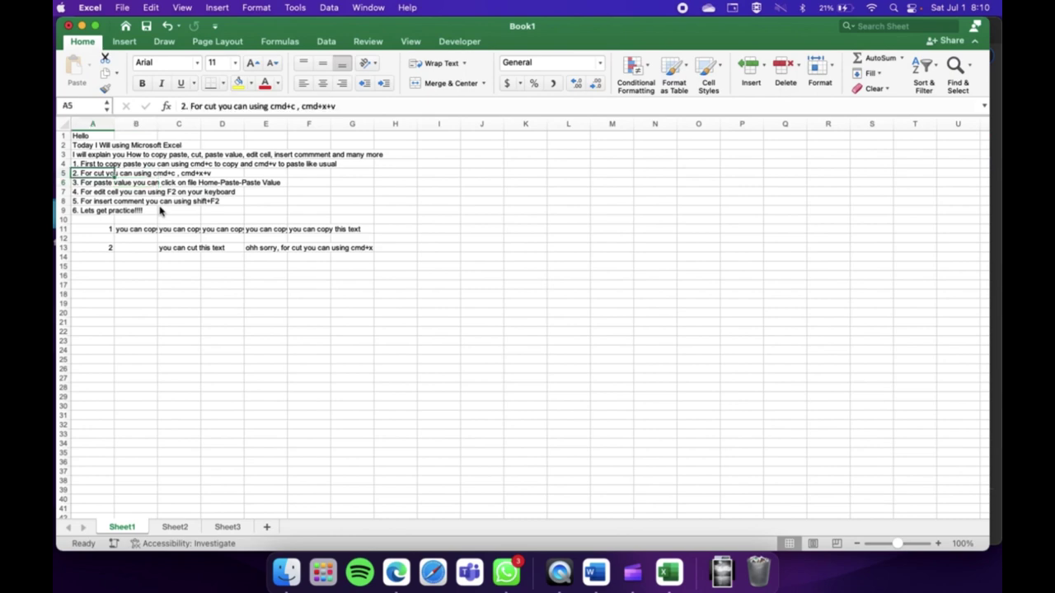
{"action": "left_click", "coordinate": [353, 105]}
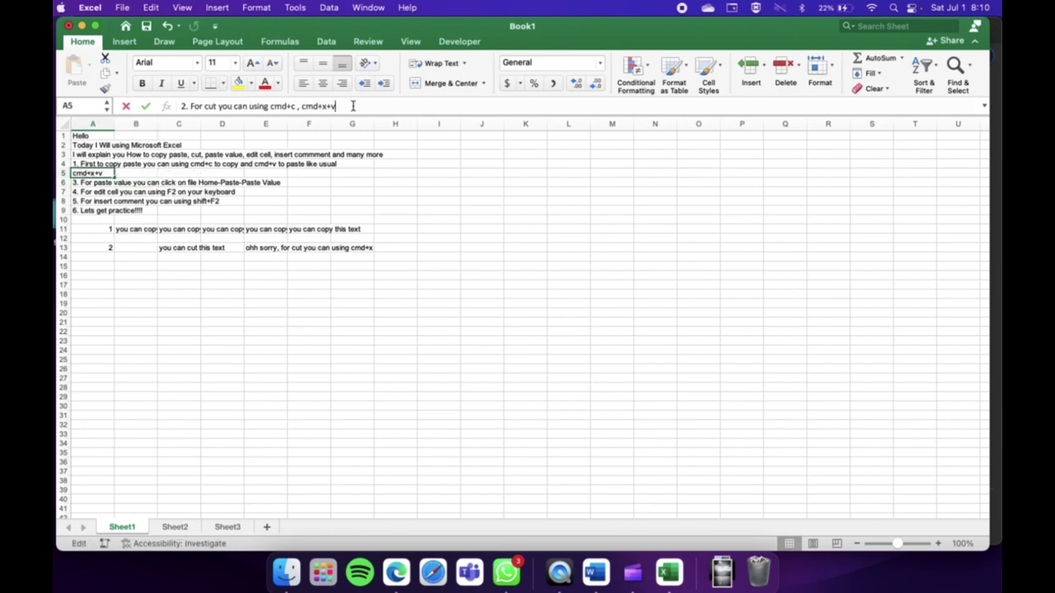
{"action": "key", "text": "BackSpace"}
{"action": "key", "text": "BackSpace"}
{"action": "key", "text": "BackSpace"}
{"action": "key", "text": "BackSpace"}
{"action": "key", "text": "BackSpace"}
{"action": "key", "text": "BackSpace"}
{"action": "key", "text": "BackSpace"}
{"action": "key", "text": "BackSpace"}
{"action": "key", "text": "BackSpace"}
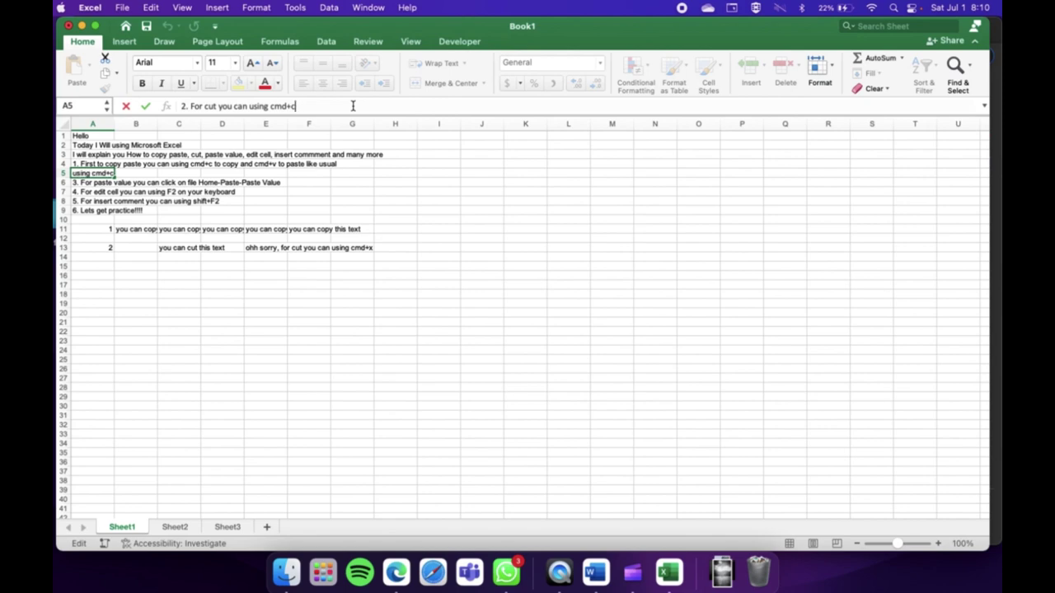
{"action": "key", "text": "BackSpace"}
{"action": "type", "text": "x"}
{"action": "key", "text": "Return"}
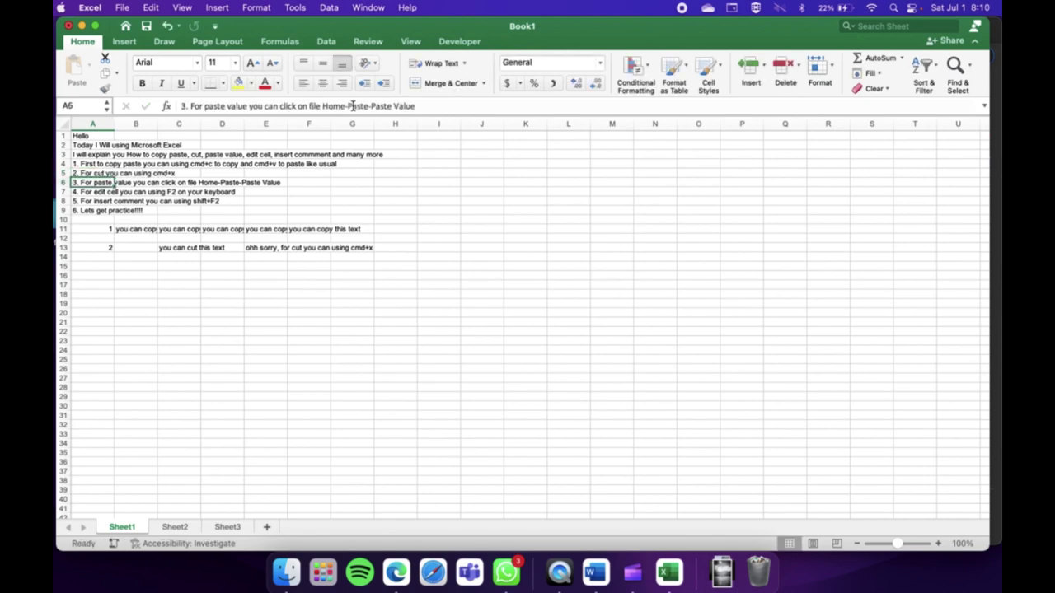
{"action": "key", "text": "Down"}
{"action": "key", "text": "Down"}
{"action": "key", "text": "Down"}
{"action": "key", "text": "Down"}
{"action": "key", "text": "Down"}
{"action": "key", "text": "Down"}
{"action": "key", "text": "Down"}
{"action": "key", "text": "Down"}
{"action": "key", "text": "Down"}
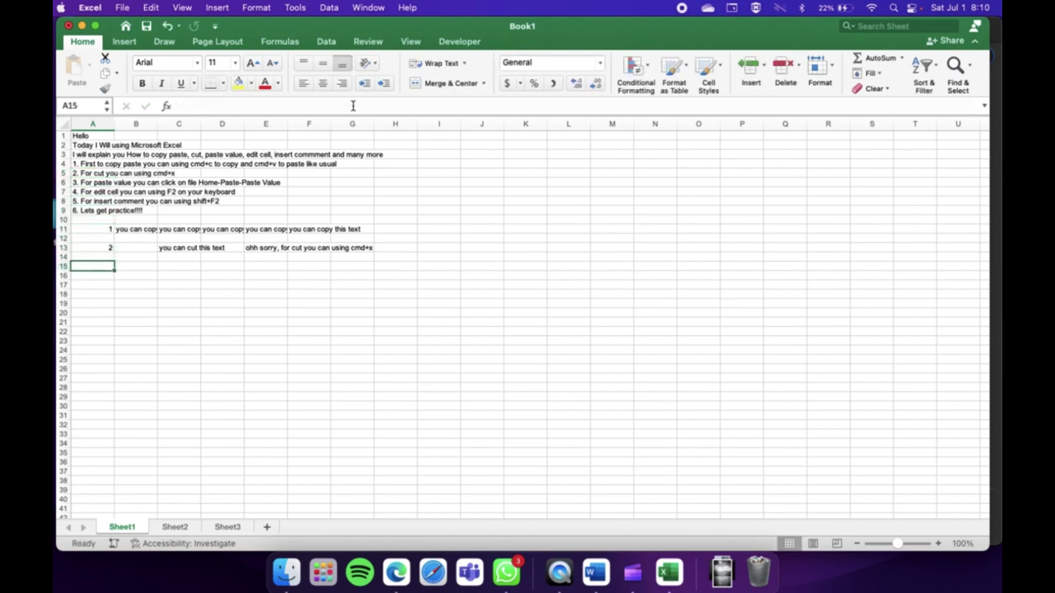
{"action": "key", "text": "Down"}
- Enter 3 in A15 and the value 1 in both B15 and B16
{"action": "key", "text": "Up"}
{"action": "type", "text": "3"}
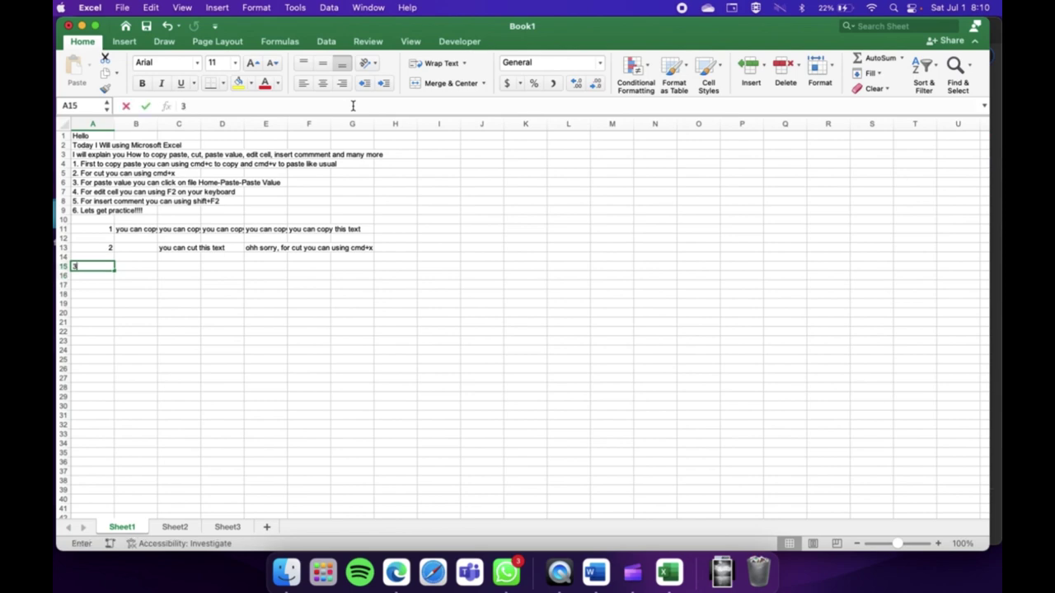
{"action": "key", "text": "Tab"}
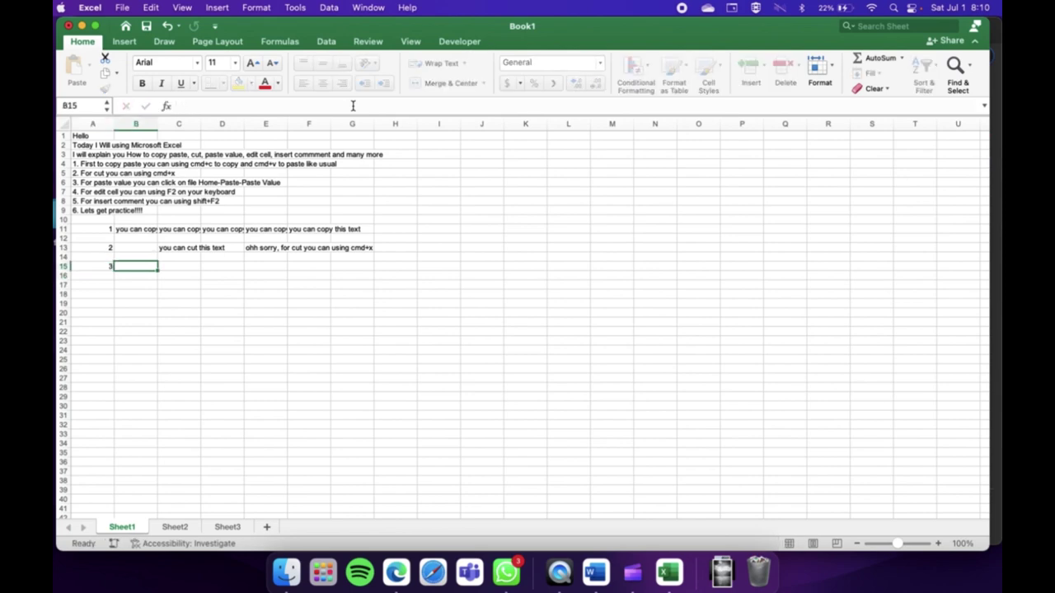
{"action": "type", "text": "="}
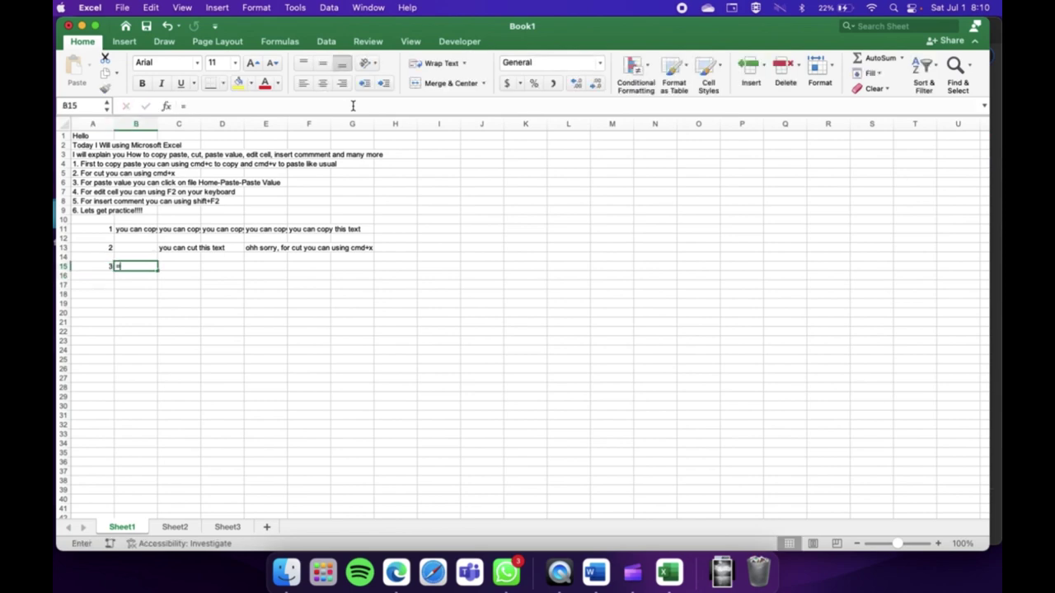
{"action": "type", "text": "s"}
{"action": "key", "text": "BackSpace"}
{"action": "key", "text": "BackSpace"}
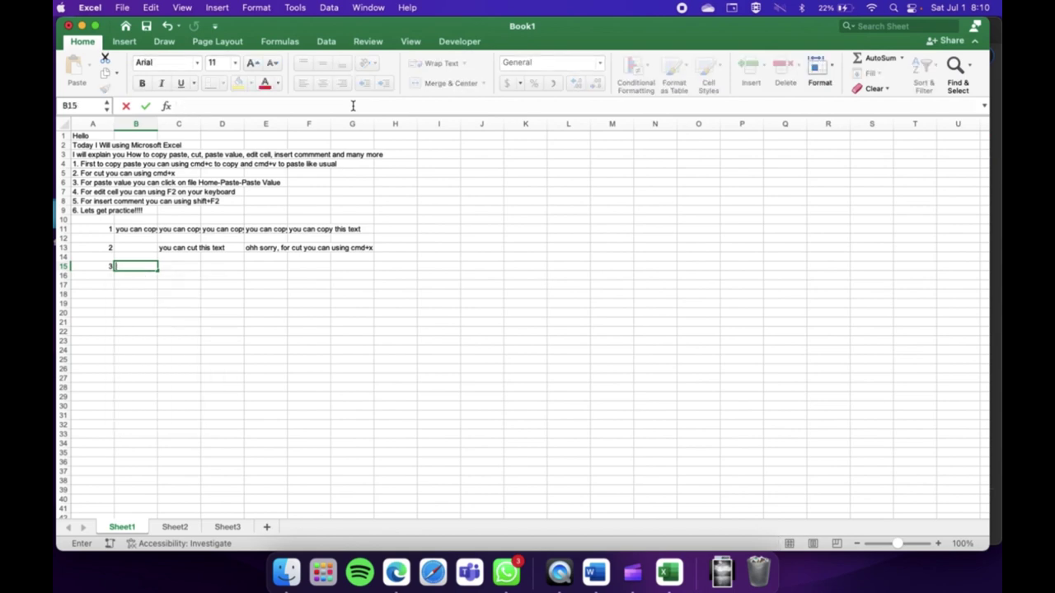
{"action": "type", "text": "1"}
{"action": "key", "text": "Return"}
{"action": "type", "text": "1"}
{"action": "key", "text": "Return"}
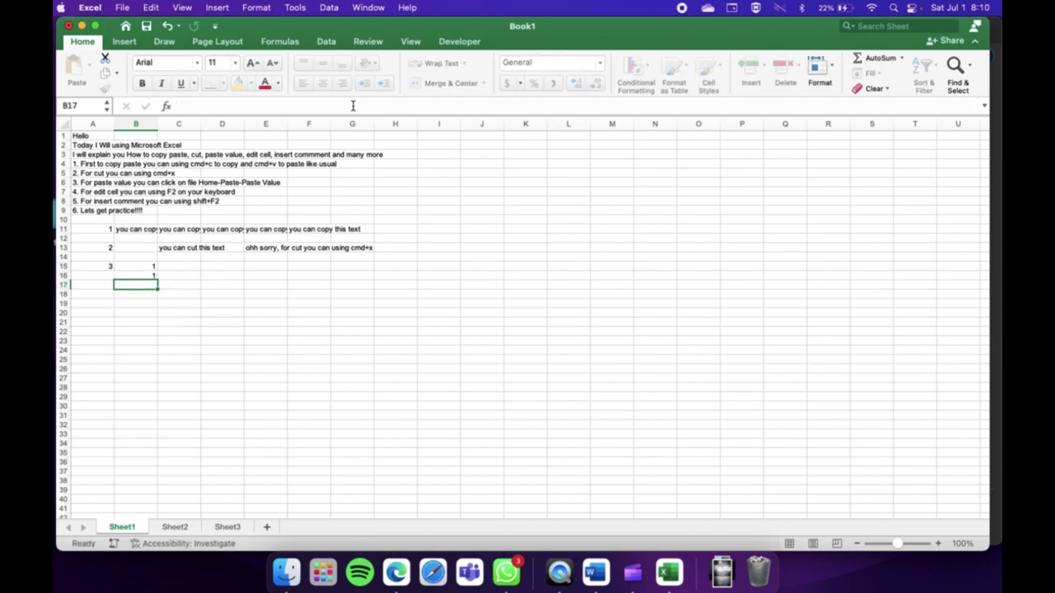
- Put the formula =B15+B16 in B17 so it shows 2
{"action": "type", "text": "="}
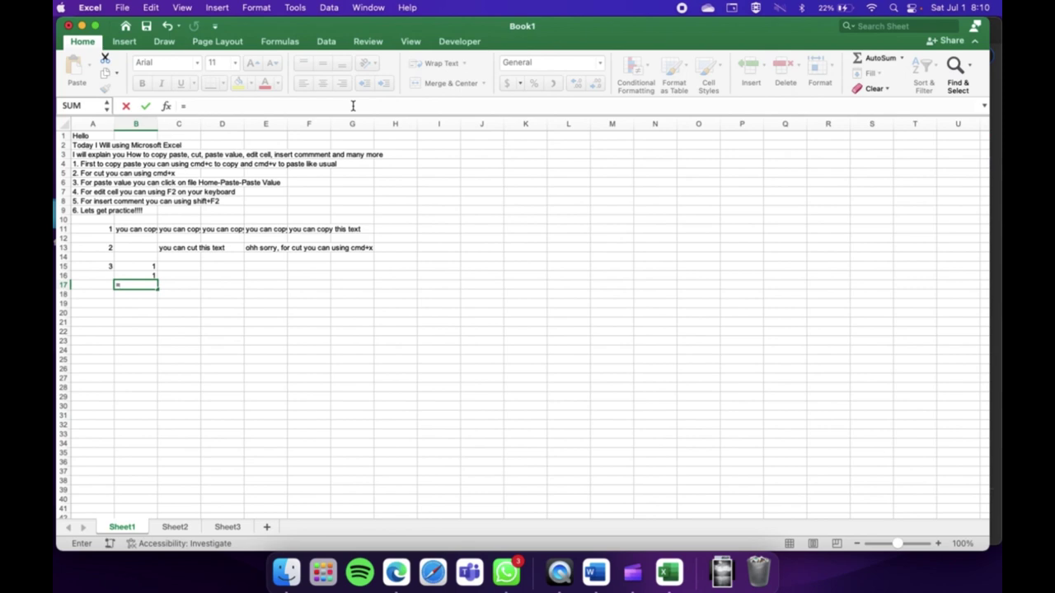
{"action": "key", "text": "Up"}
{"action": "key", "text": "Up"}
{"action": "type", "text": "+"}
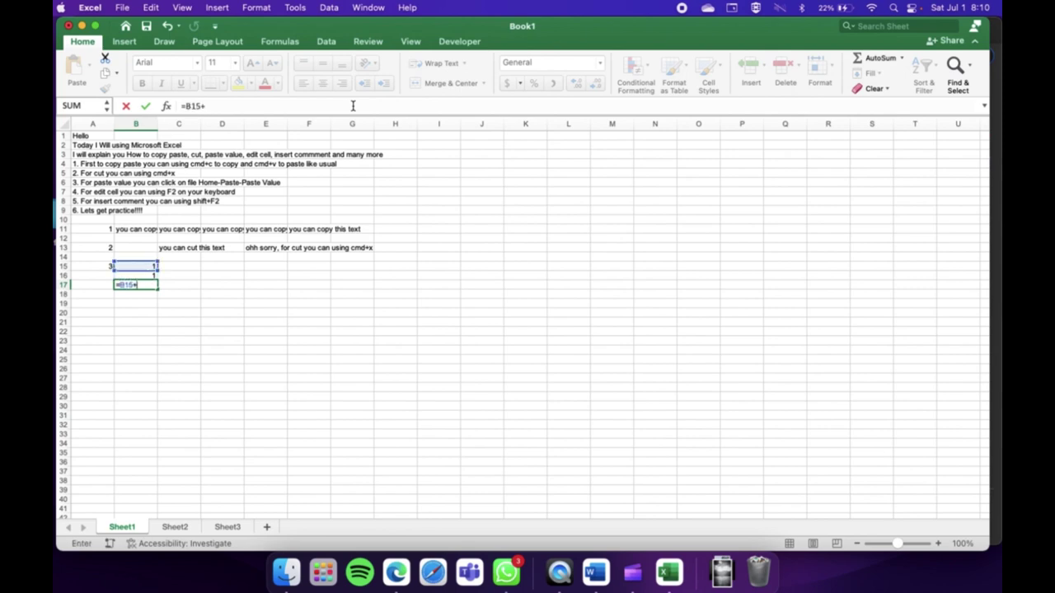
{"action": "key", "text": "Up"}
{"action": "key", "text": "Return"}
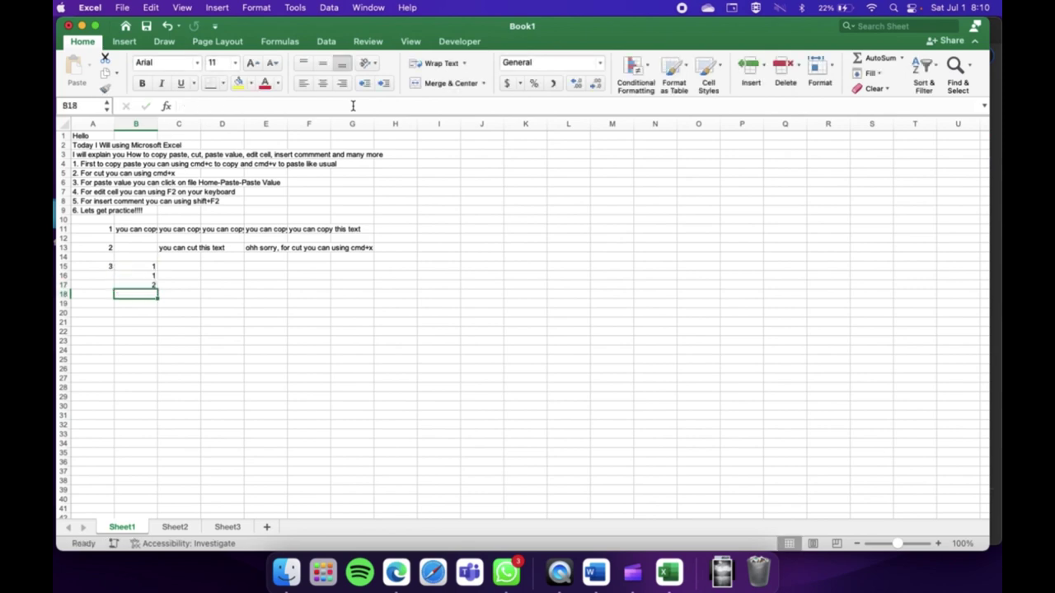
{"action": "key", "text": "Up"}
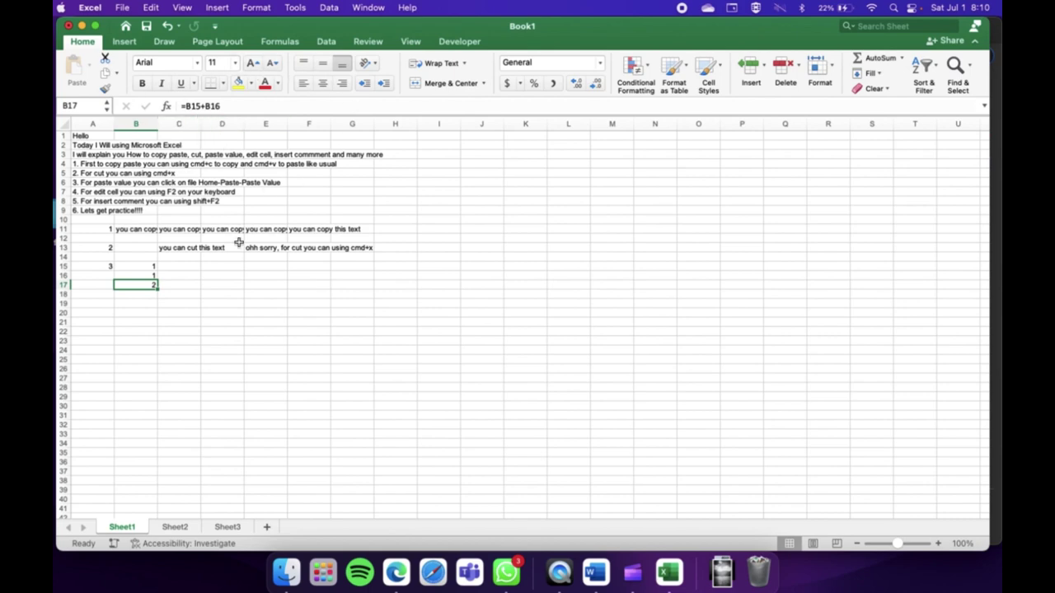
- Copy B17 and paste only its value 2 into C17 with Paste Values
{"action": "key", "text": "super+c"}
{"action": "key", "text": "Right"}
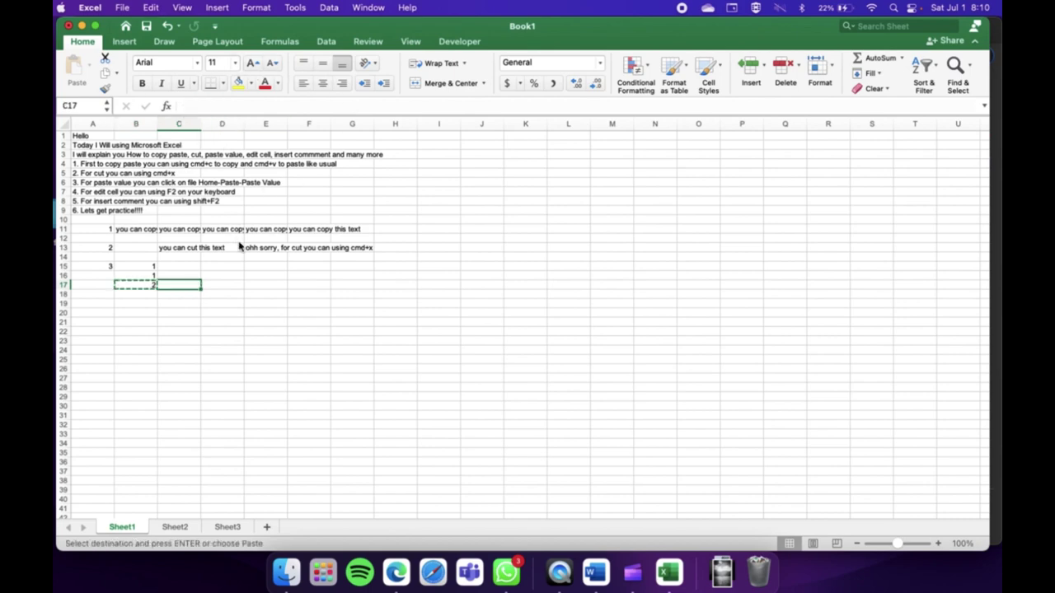
{"action": "left_click", "coordinate": [89, 68]}
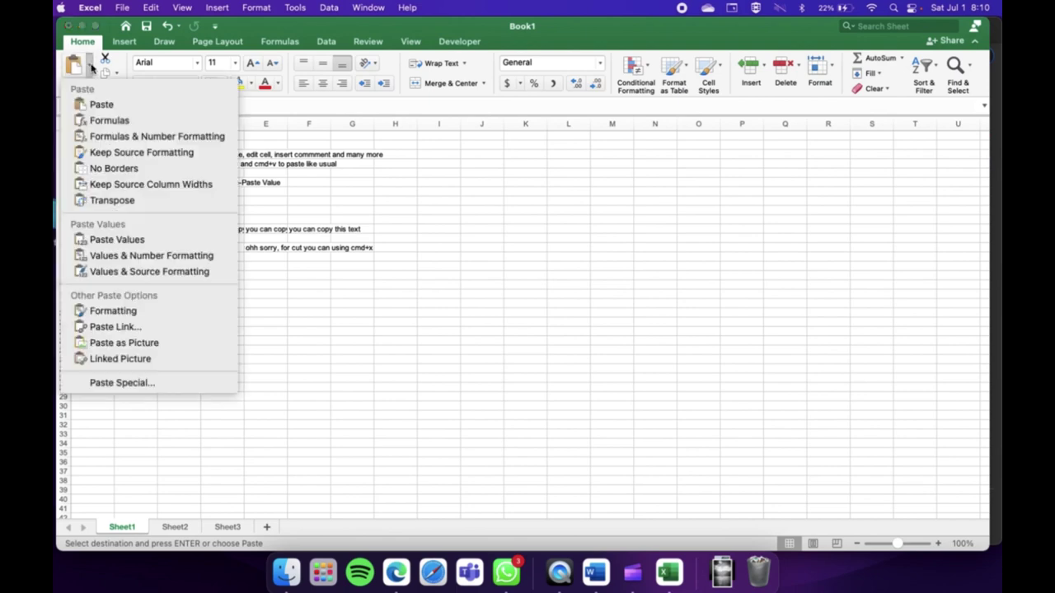
{"action": "left_click", "coordinate": [130, 243]}
{"action": "key", "text": "Escape"}
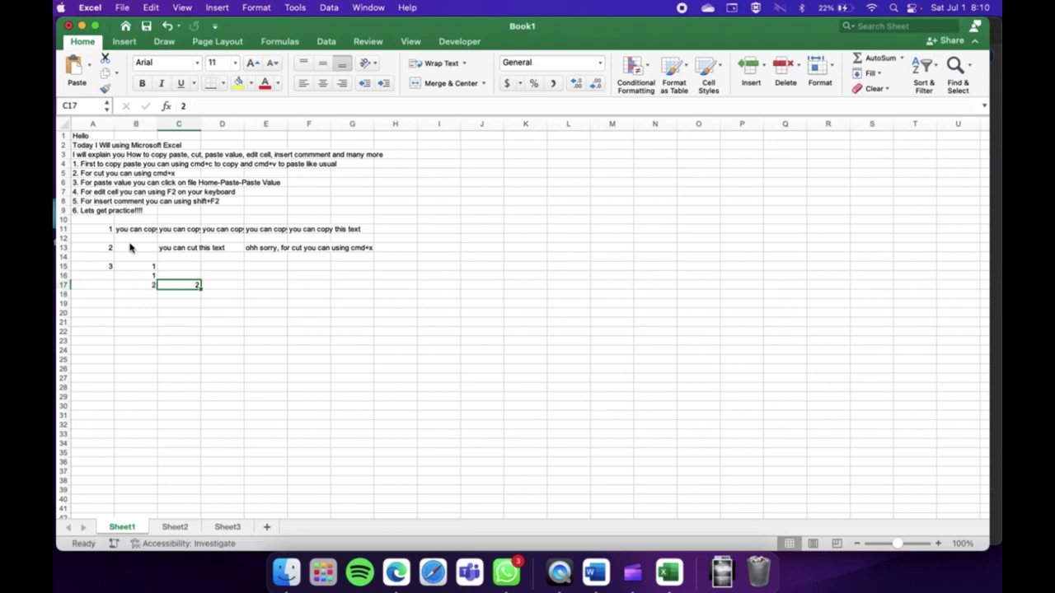
- Add the note 'the formula gone' in C18
{"action": "key", "text": "Return"}
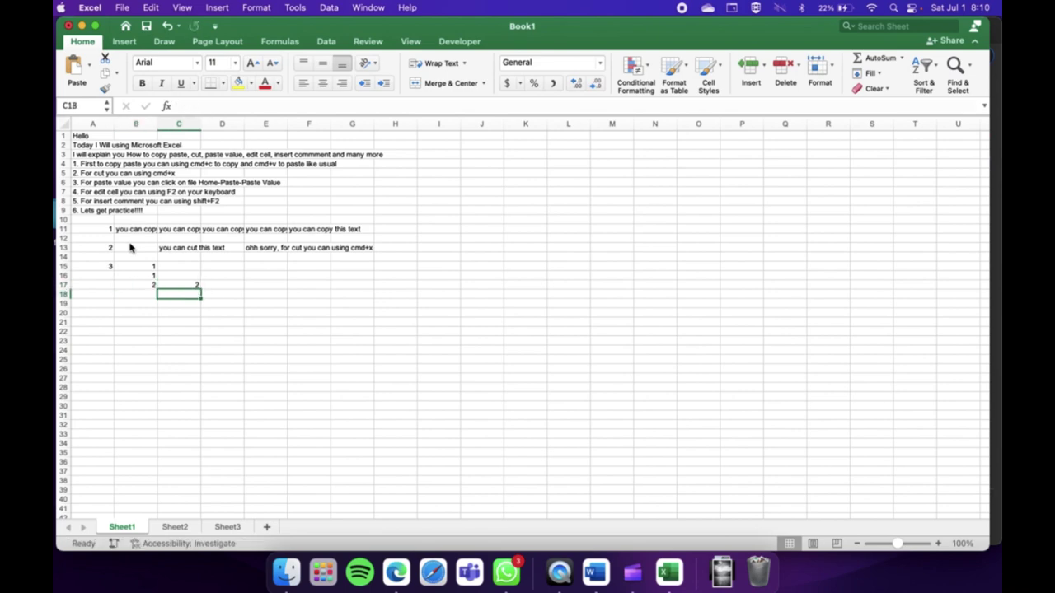
{"action": "type", "text": "the fo"}
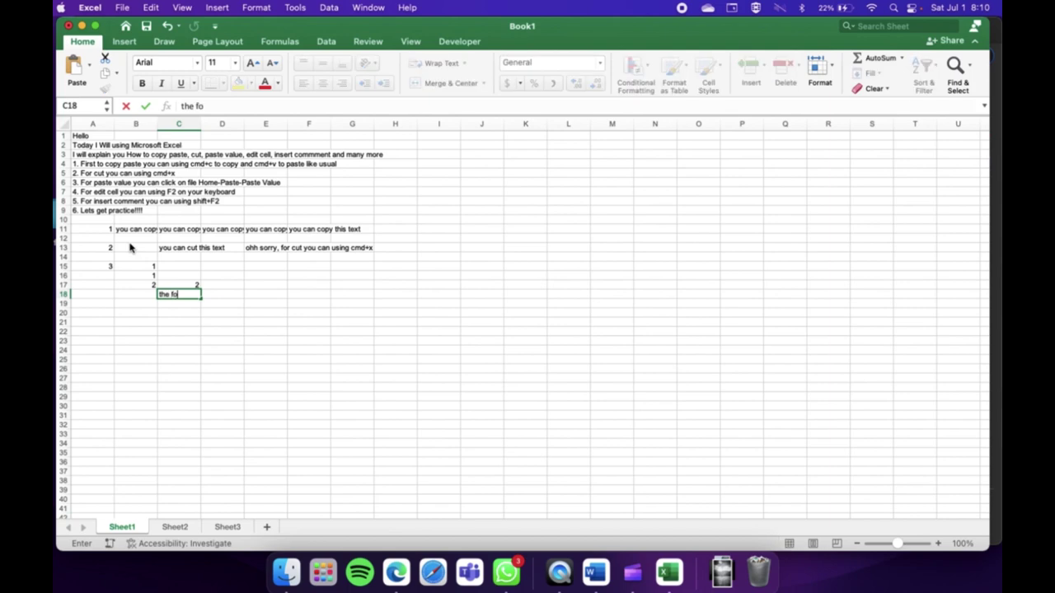
{"action": "type", "text": "rmula"}
{"action": "type", "text": " gone"}
{"action": "type", "text": ","}
{"action": "key", "text": "BackSpace"}
{"action": "key", "text": "Return"}
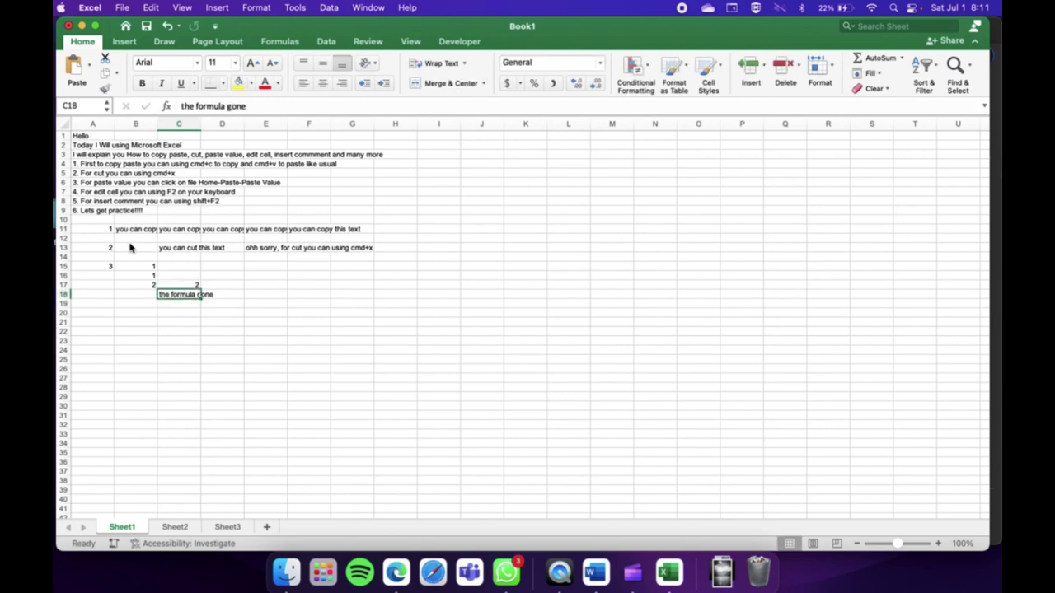
{"action": "key", "text": "Left"}
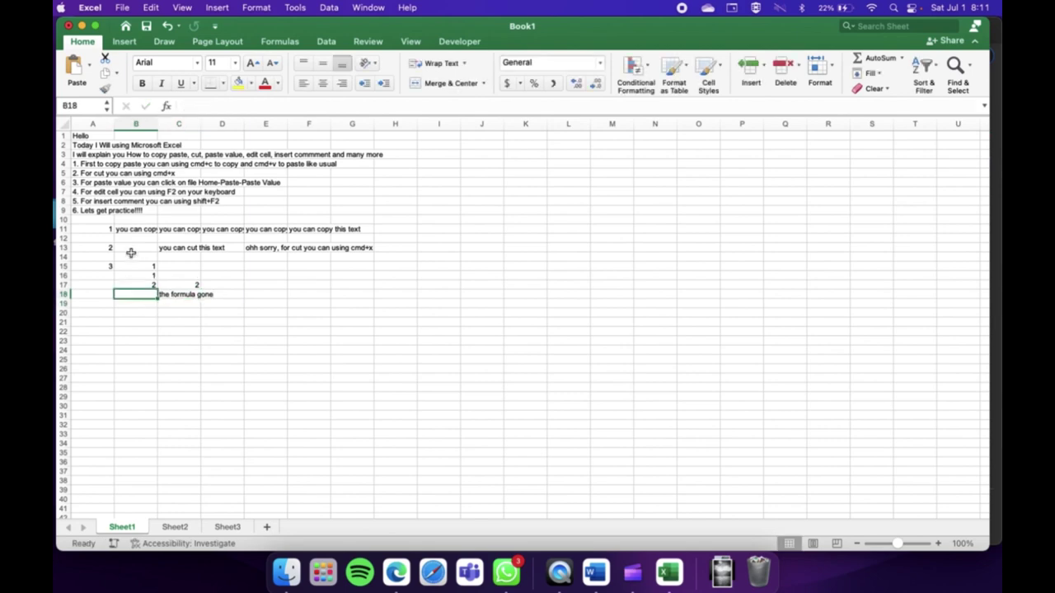
- Enter 4 in A20 and 'edit this cell' in B20
{"action": "key", "text": "Down"}
{"action": "key", "text": "Left"}
{"action": "key", "text": "Down"}
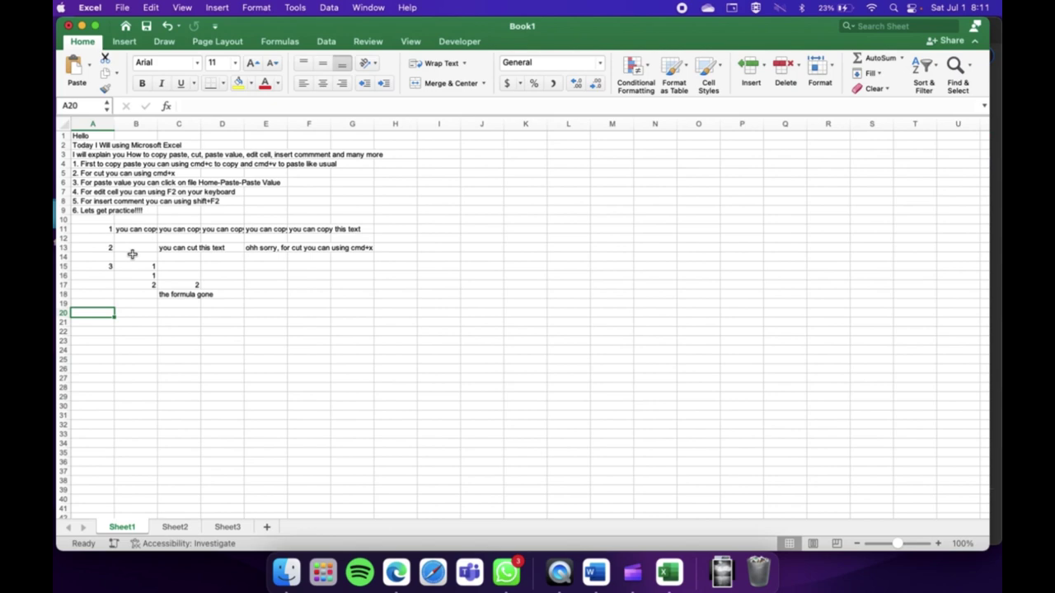
{"action": "type", "text": "4"}
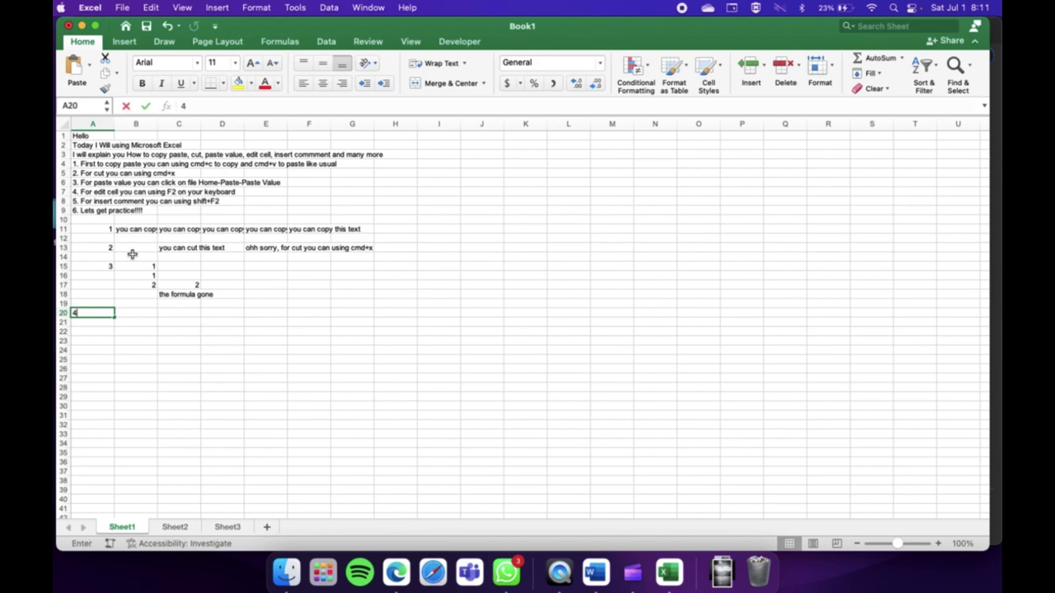
{"action": "key", "text": "Right"}
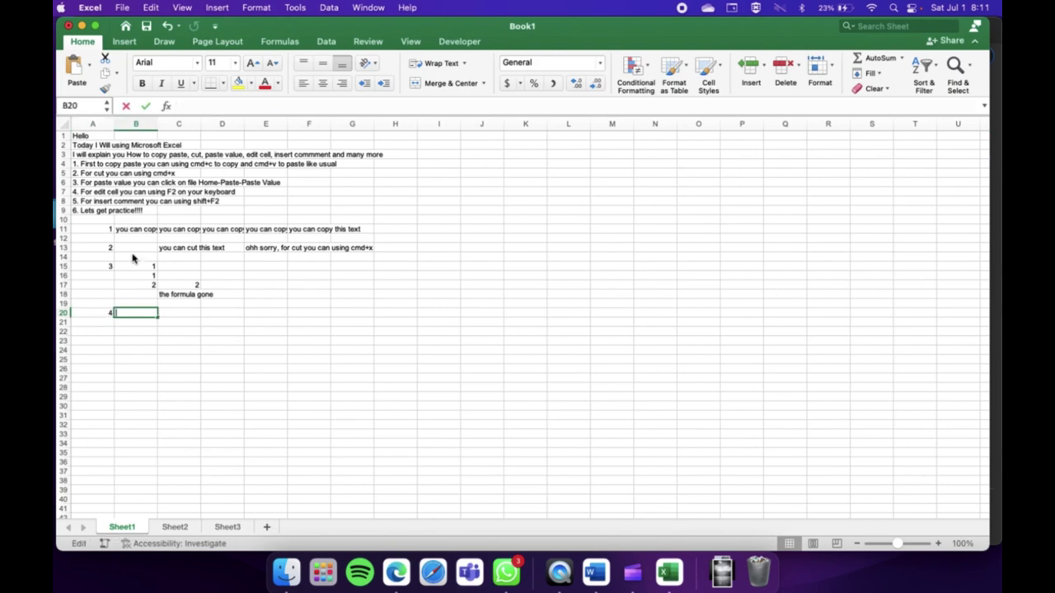
{"action": "key", "text": "Down"}
{"action": "key", "text": "Up"}
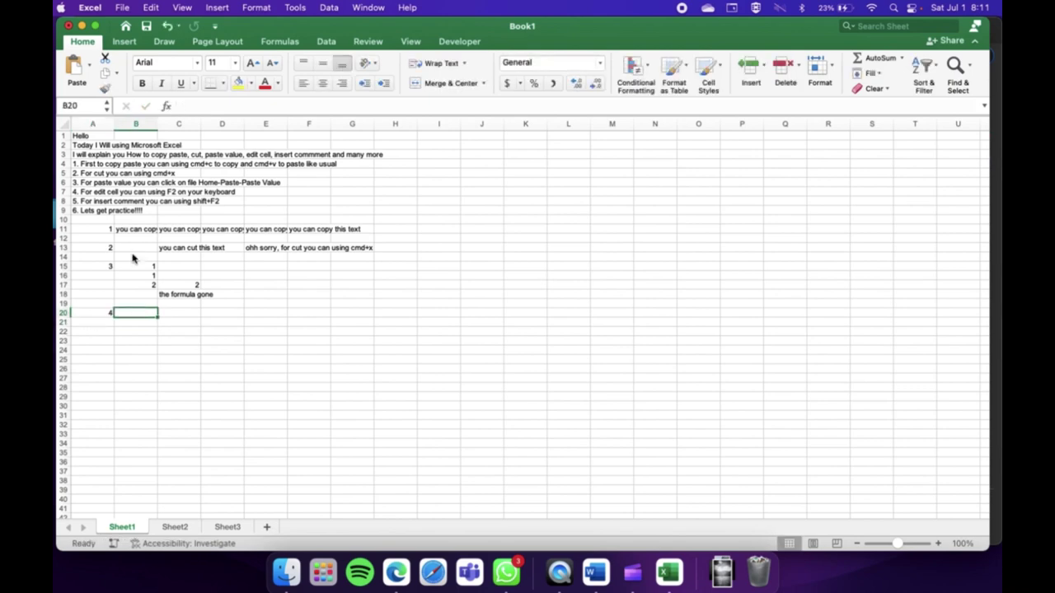
{"action": "type", "text": "edit this"}
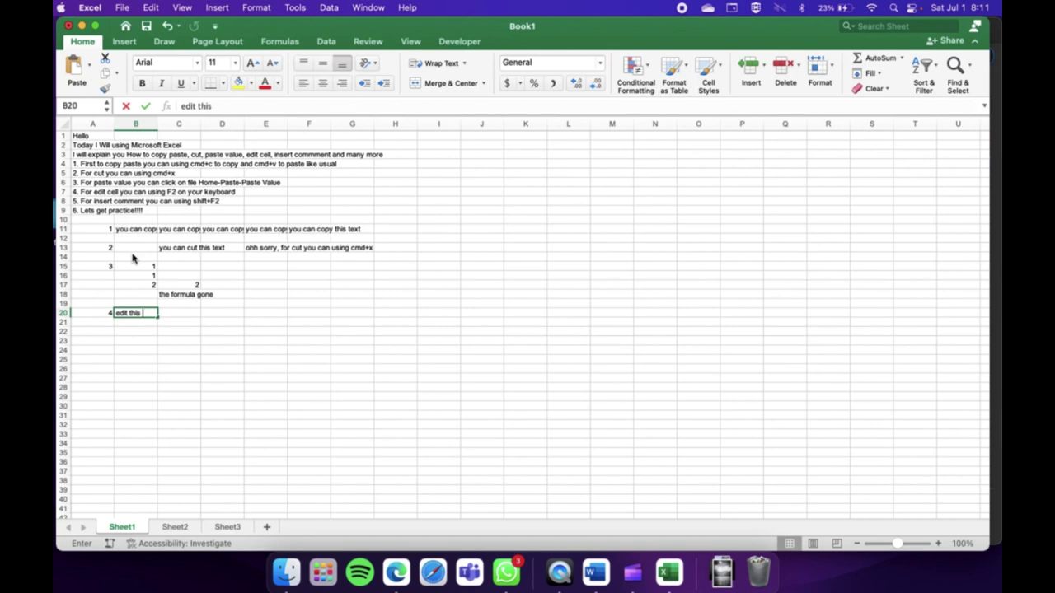
{"action": "type", "text": " cell"}
{"action": "key", "text": "Return"}
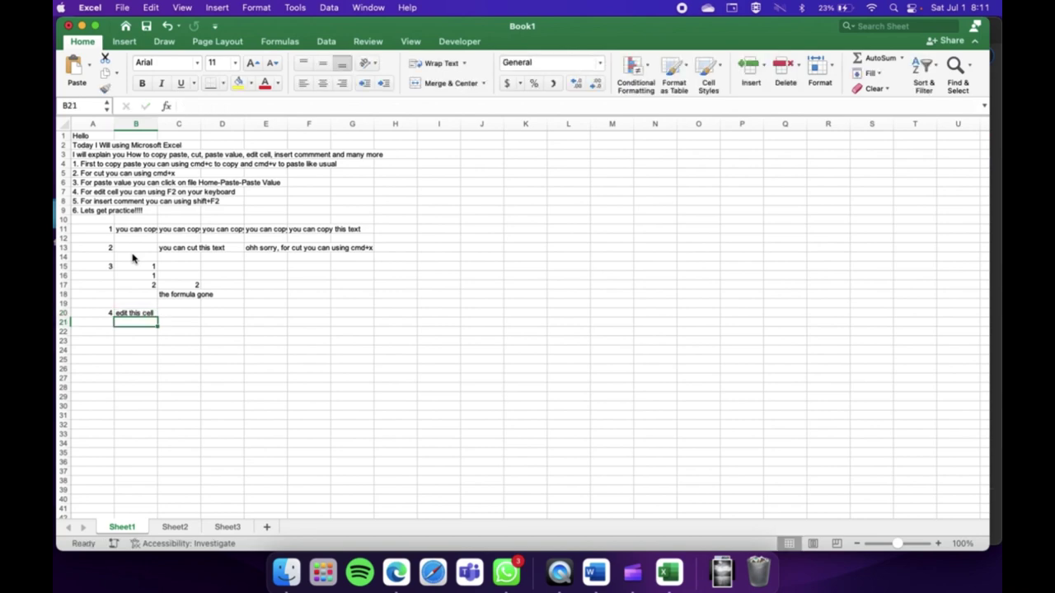
- Edit B20 with F2 so it reads 'edit this cell yes I can!!!'
{"action": "key", "text": "Up"}
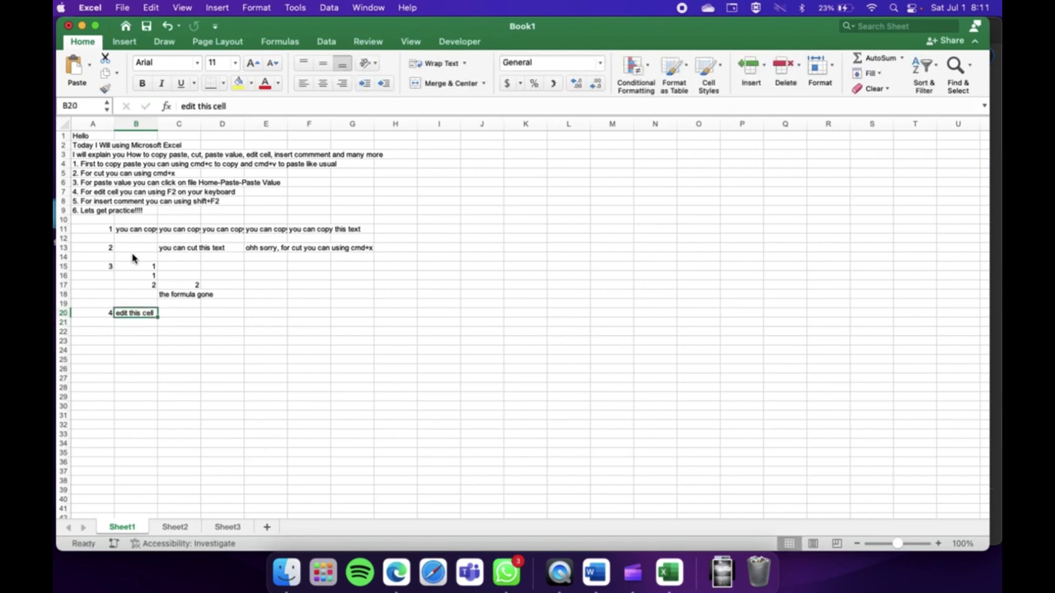
{"action": "key", "text": "F2"}
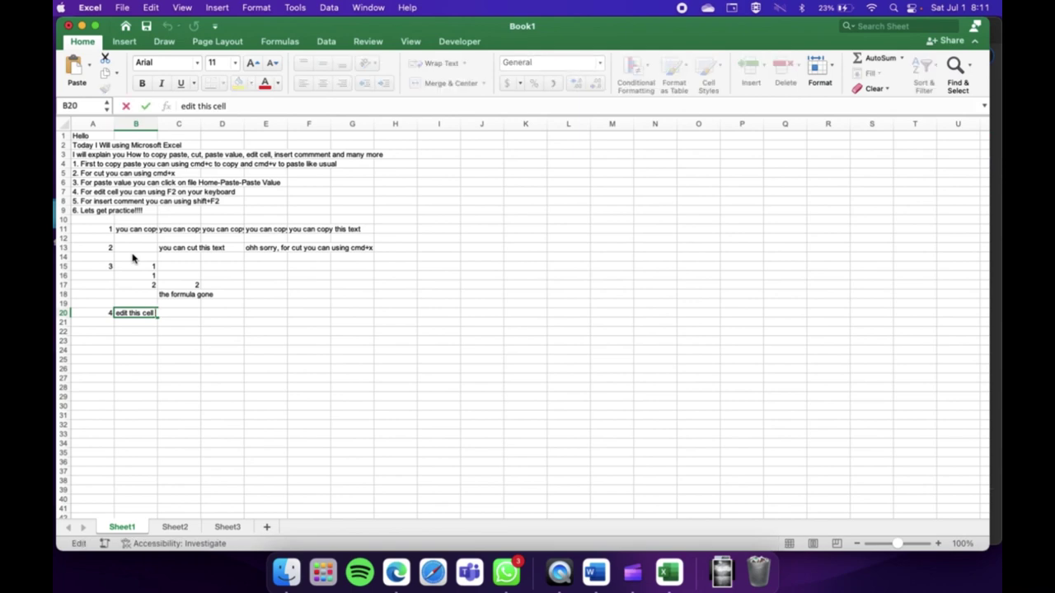
{"action": "type", "text": "yes"}
{"action": "type", "text": "I"}
{"action": "type", "text": " can!!!"}
{"action": "key", "text": "Return"}
{"action": "key", "text": "Return"}
- Enter the row number 5 in A22
{"action": "key", "text": "Left"}
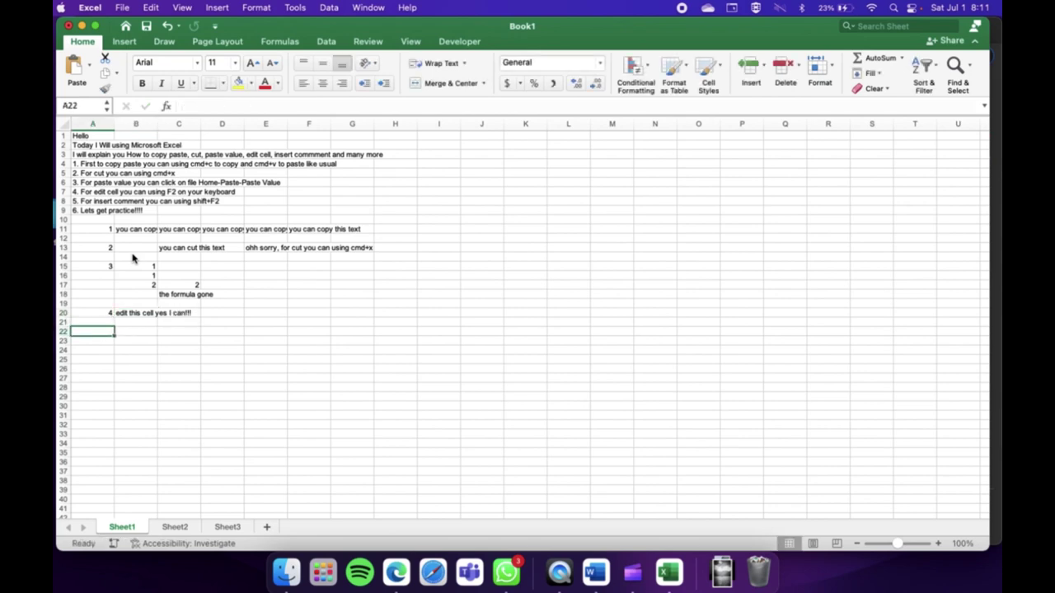
{"action": "type", "text": "5"}
{"action": "key", "text": "Tab"}
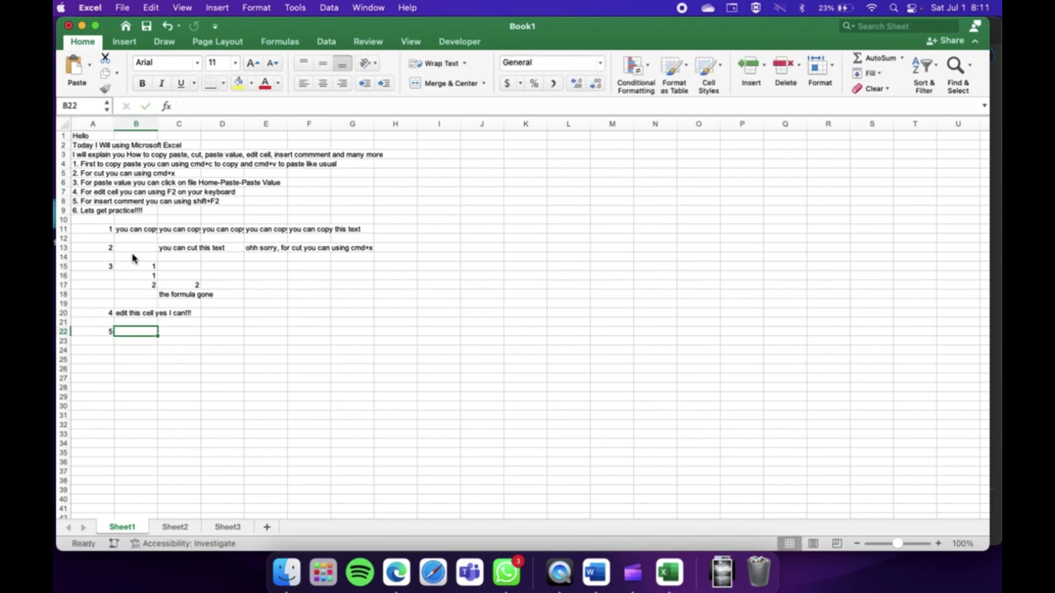
- Add a comment reading 'This is comment' with Shift+F2
{"action": "key", "text": "shift+F2"}
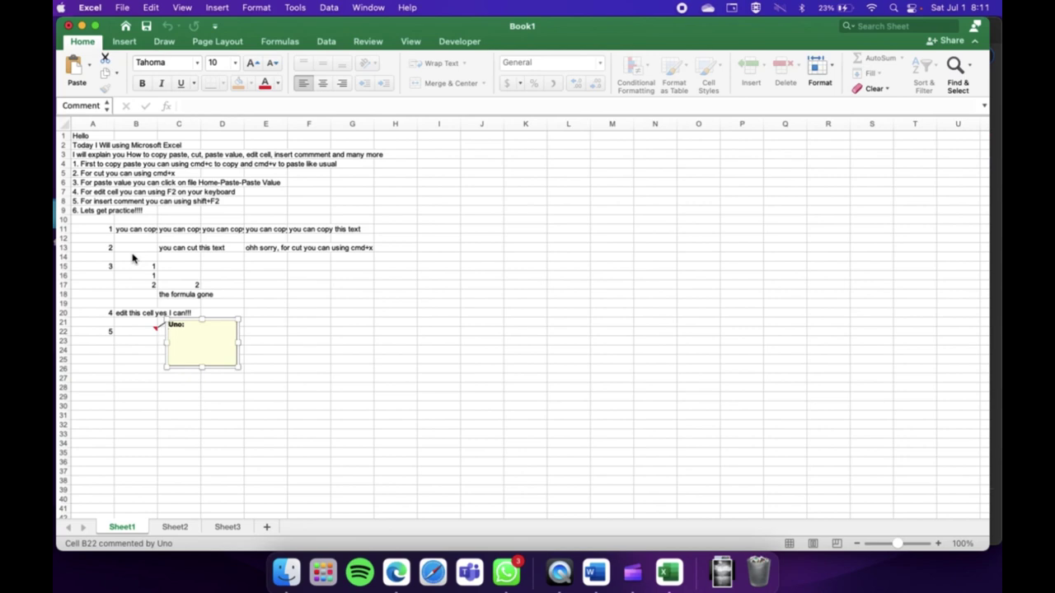
{"action": "type", "text": "This i"}
{"action": "type", "text": "s comment"}
{"action": "key", "text": "BackSpace"}
{"action": "left_click", "coordinate": [126, 396]}
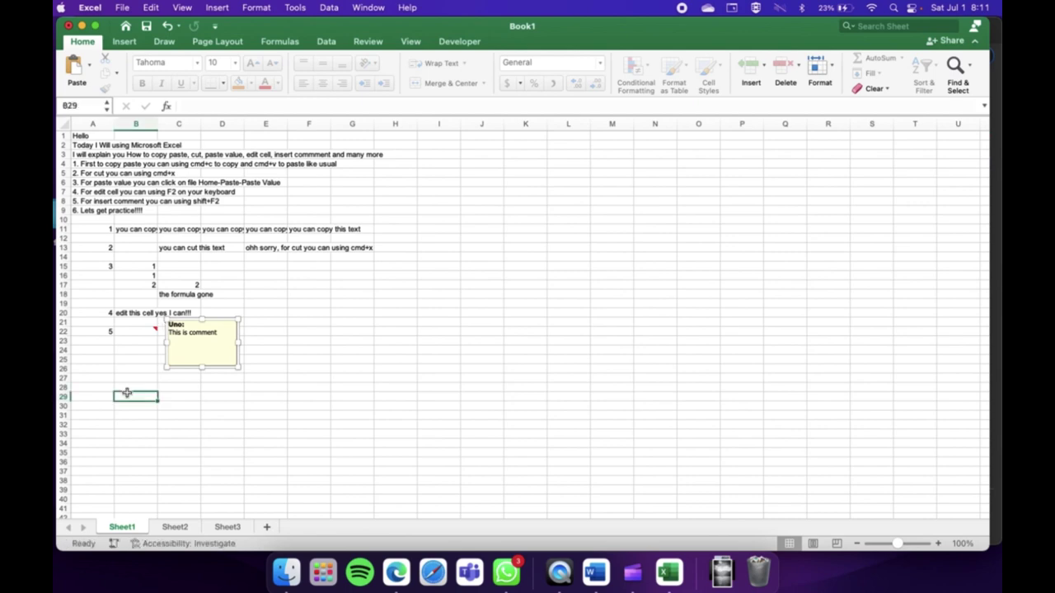
- Comment cell B23 with 'This Comment using shift+F2 on keyboard', removing the stray extra d
{"action": "left_click", "coordinate": [142, 342]}
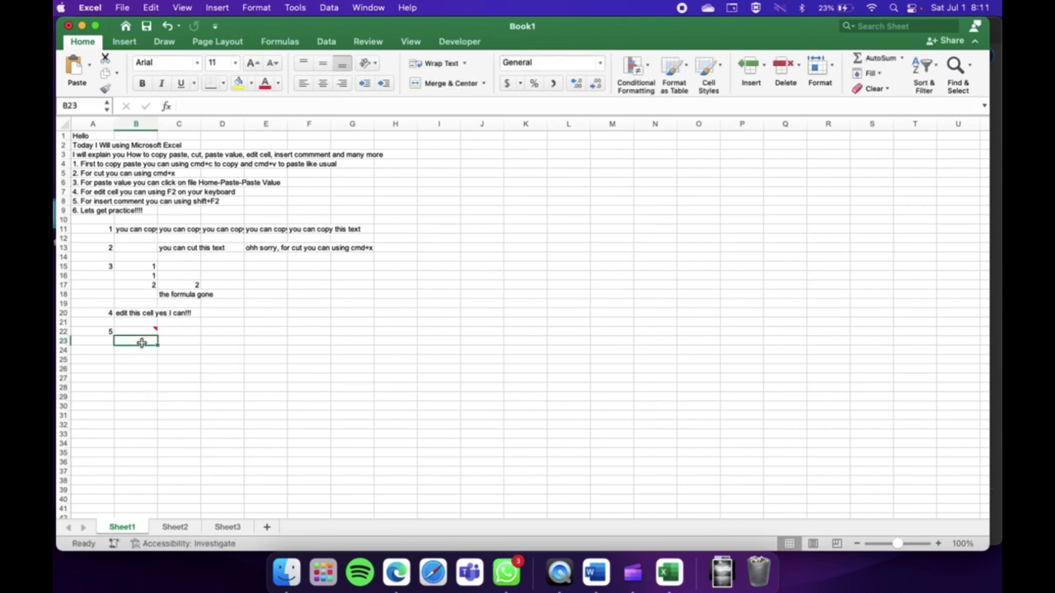
{"action": "key", "text": "shift+F2"}
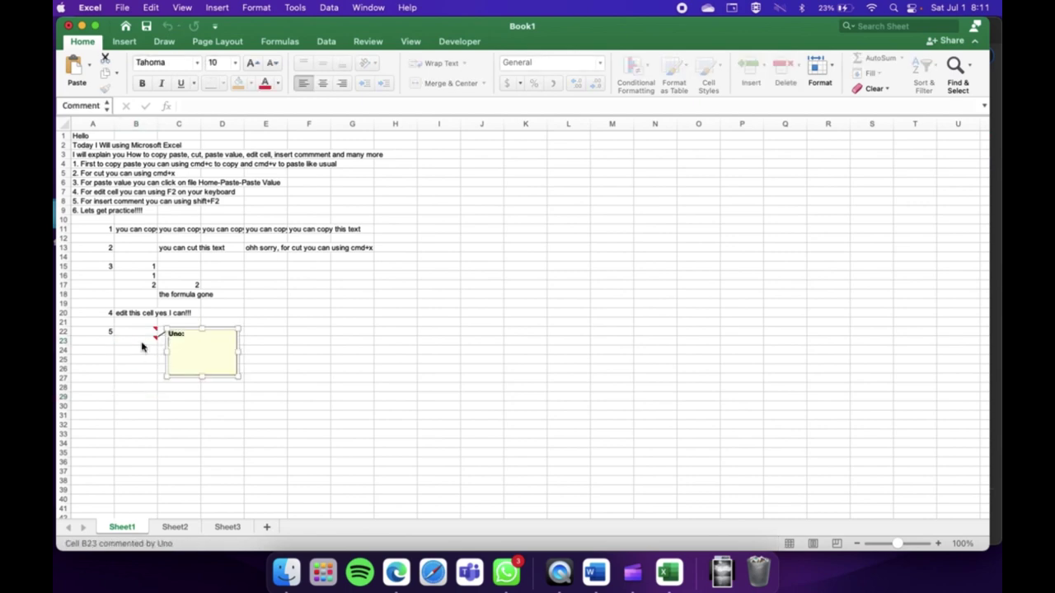
{"action": "type", "text": "This Commen"}
{"action": "type", "text": "t using"}
{"action": "type", "text": " shift"}
{"action": "type", "text": "+F"}
{"action": "type", "text": "2 on"}
{"action": "type", "text": " key"}
{"action": "type", "text": "bo"}
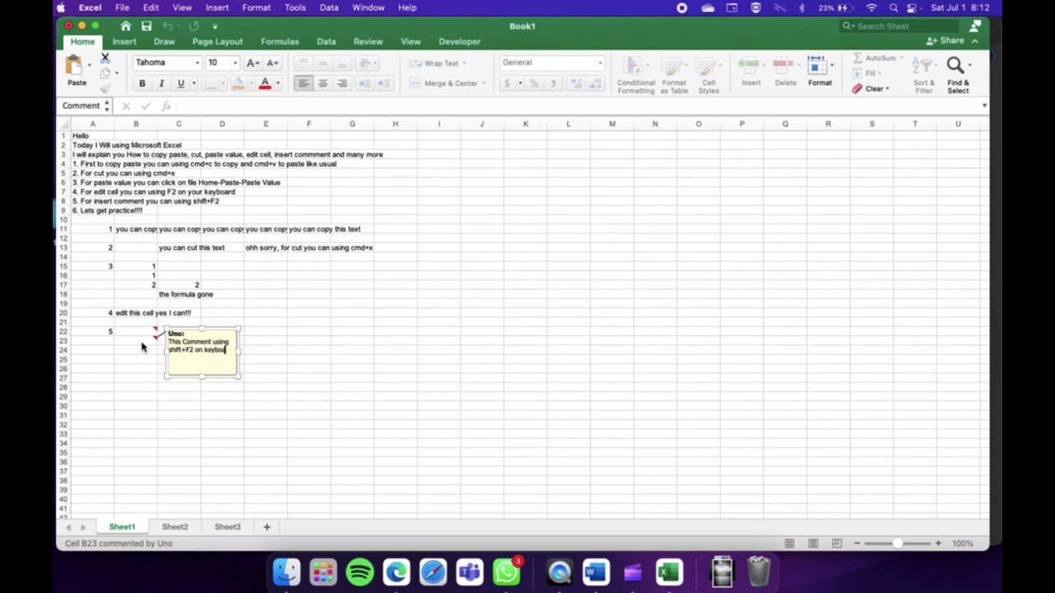
{"action": "type", "text": "ardd"}
{"action": "key", "text": "BackSpace"}
{"action": "key", "text": "Escape"}
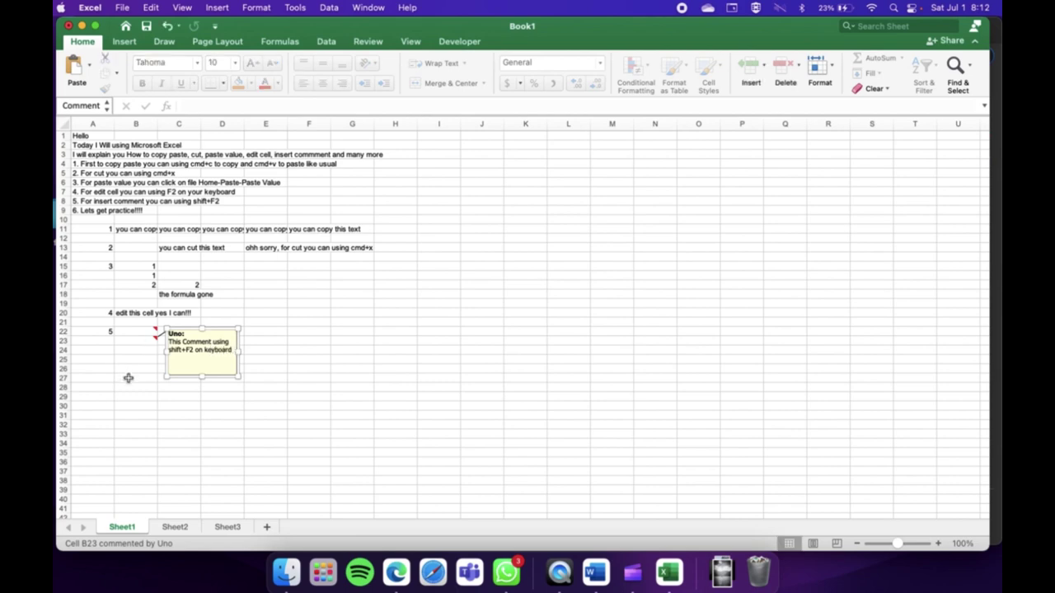
{"action": "left_click", "coordinate": [128, 377]}
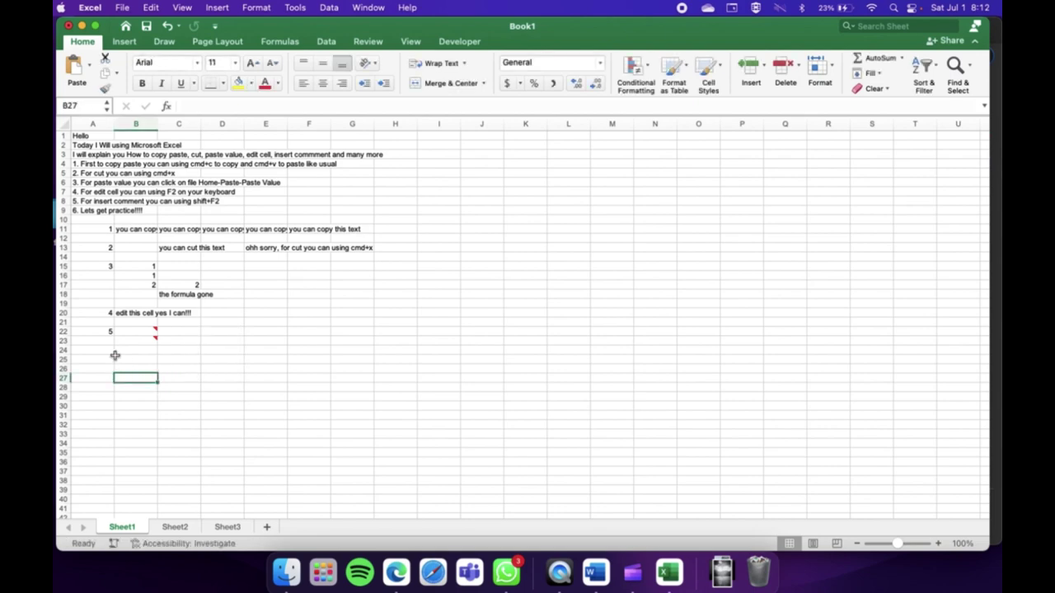
{"action": "left_click", "coordinate": [99, 352]}
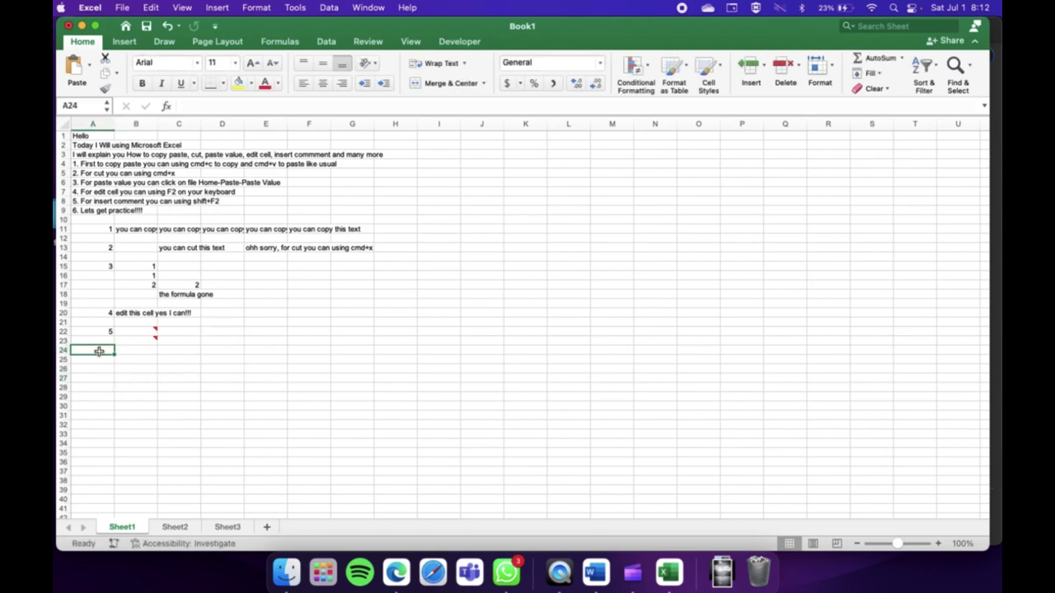
- Enter 6 in A24 and 'Bonus!!!' in B24
{"action": "type", "text": "6"}
{"action": "key", "text": "Tab"}
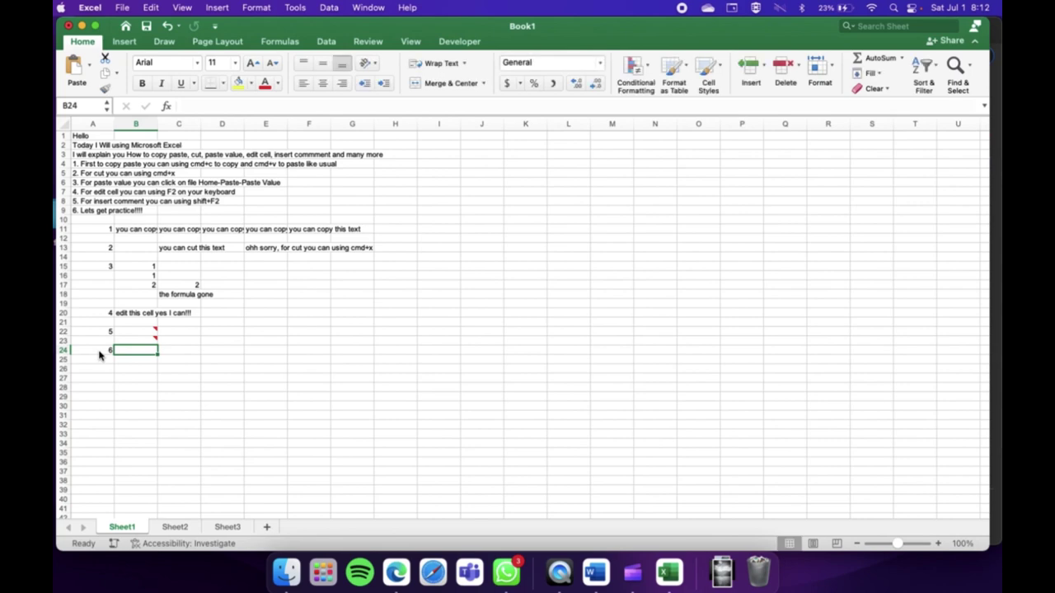
{"action": "key", "text": "Tab"}
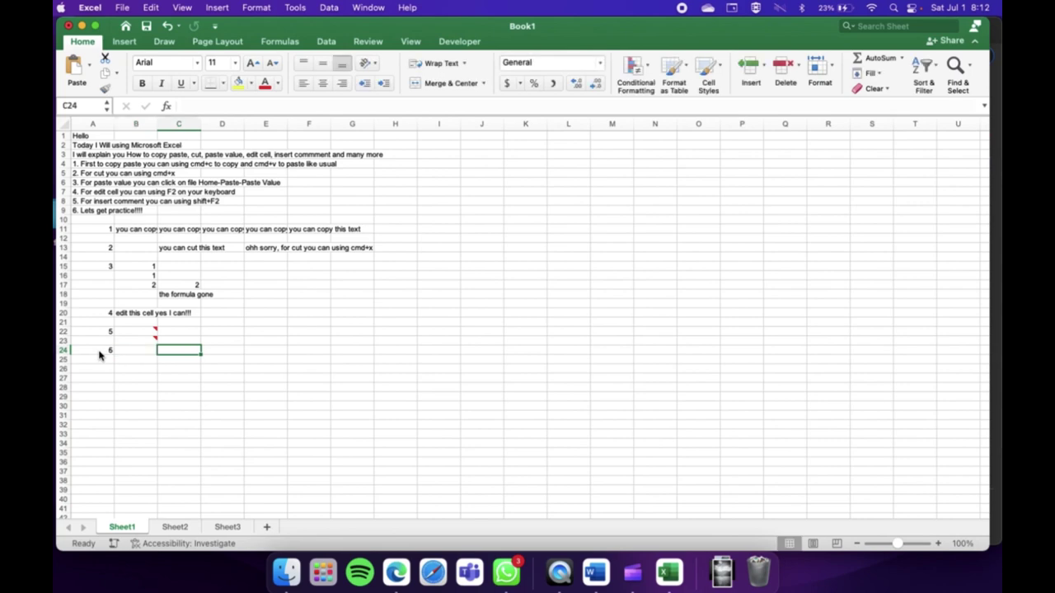
{"action": "key", "text": "Left"}
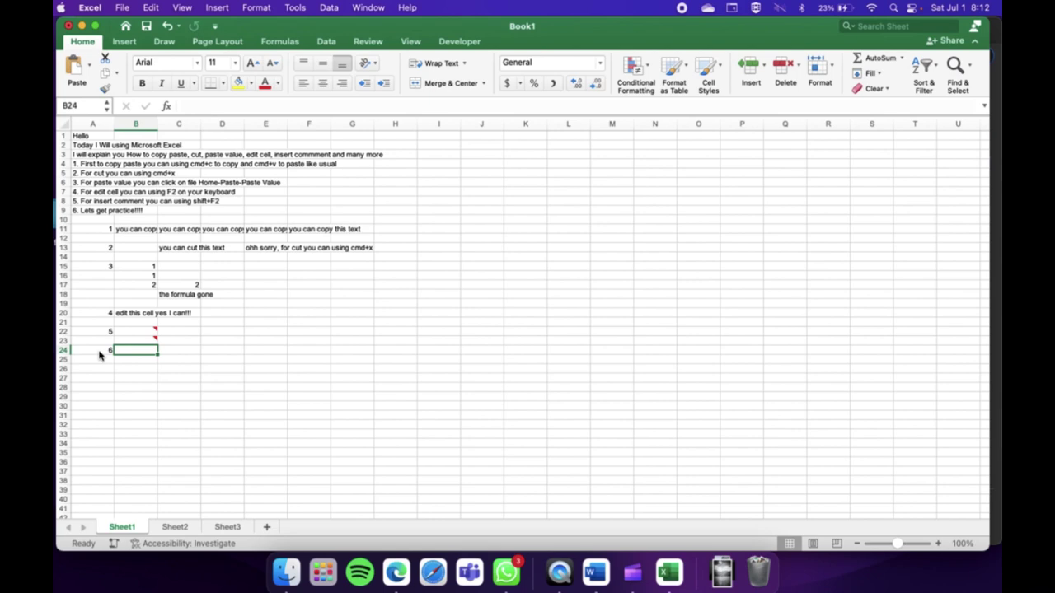
{"action": "type", "text": "Bo"}
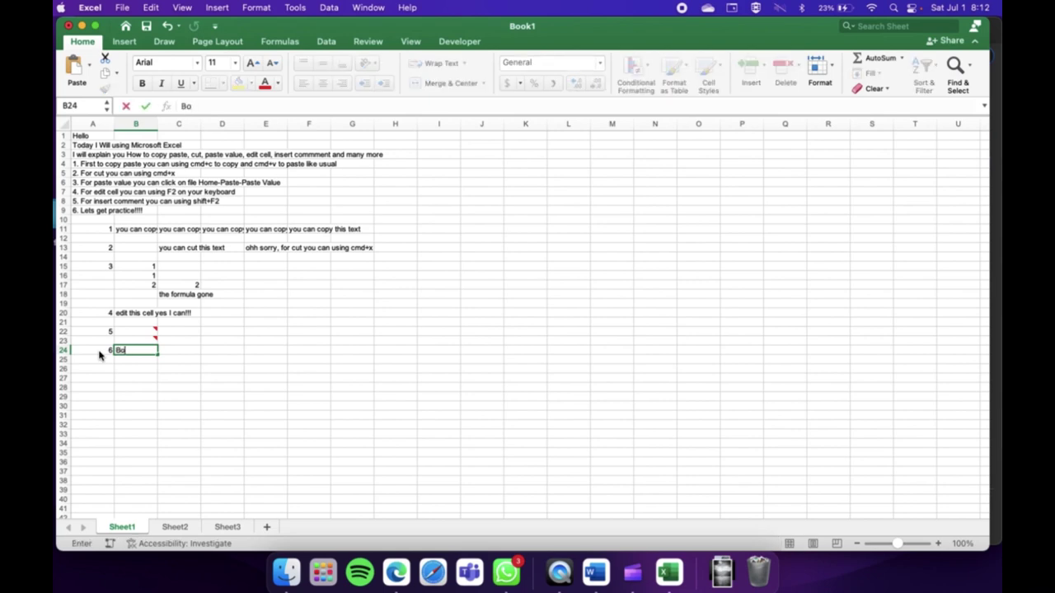
{"action": "type", "text": "nus!!!"}
{"action": "key", "text": "Return"}
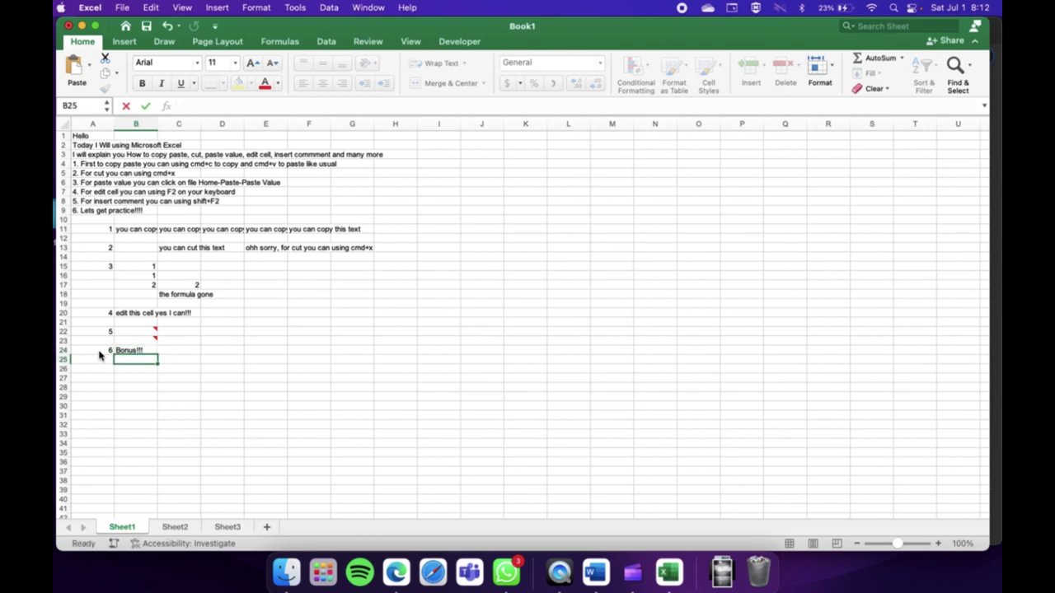
{"action": "key", "text": "Return"}
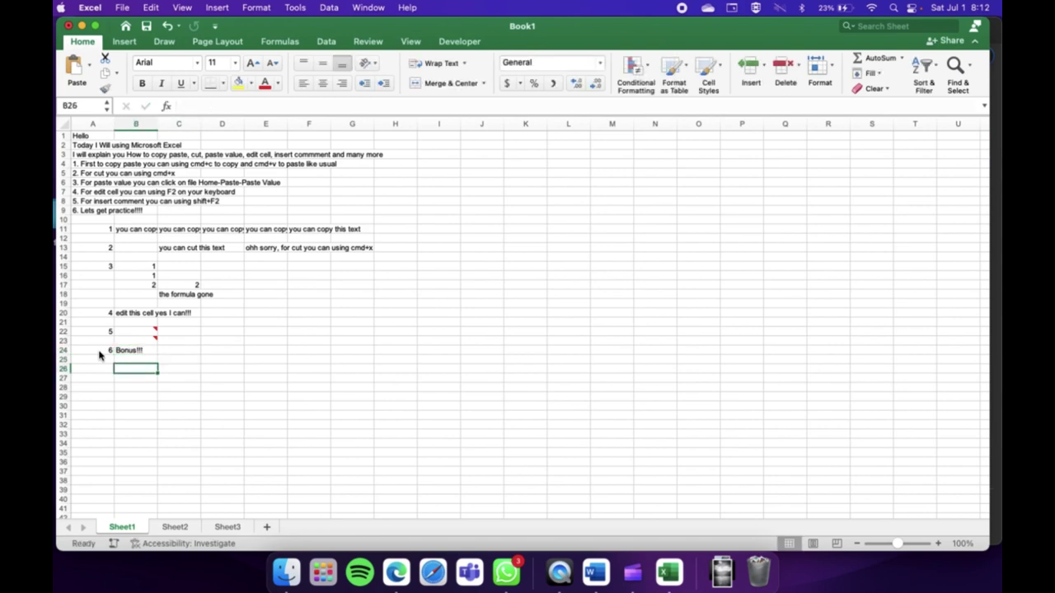
{"action": "key", "text": "Left"}
{"action": "key", "text": "Right"}
{"action": "key", "text": "Up"}
{"action": "key", "text": "Up"}
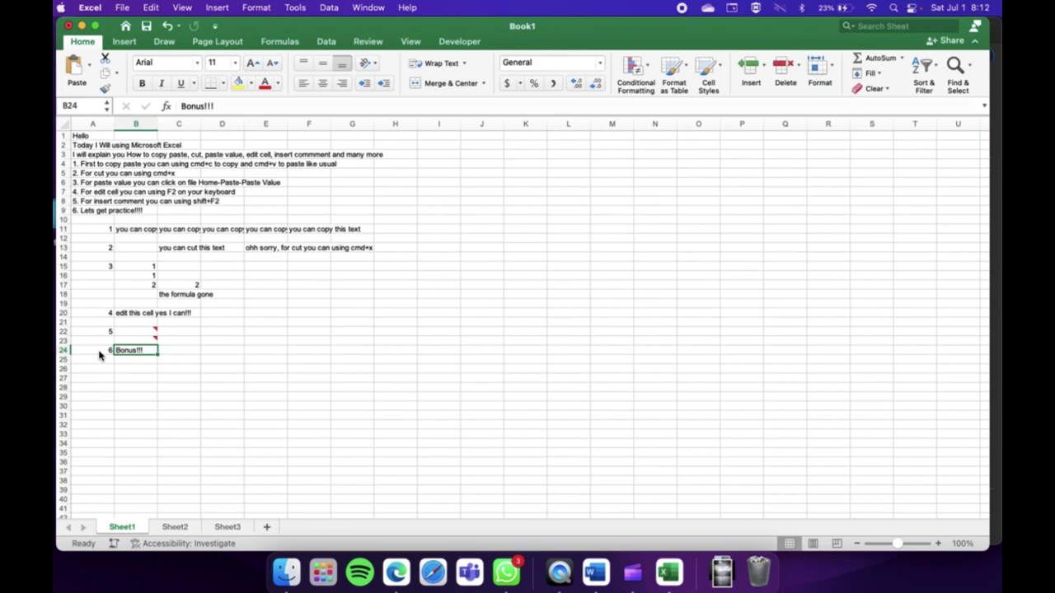
- Type in C24 'you cannot using shortcut on mac, but for simple act like copy paste yes you can!!'
{"action": "key", "text": "Right"}
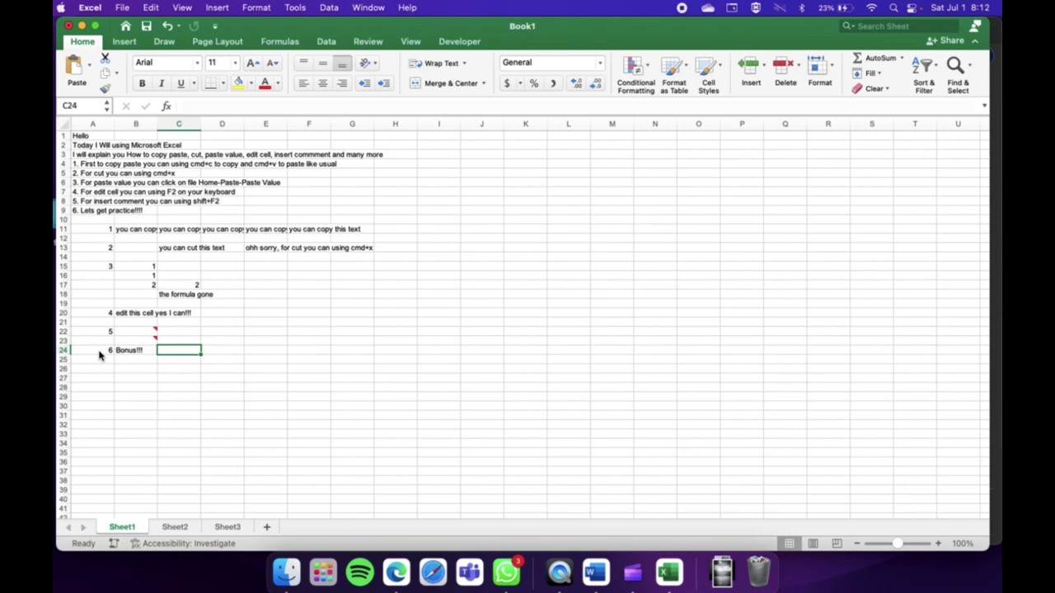
{"action": "type", "text": "you ca"}
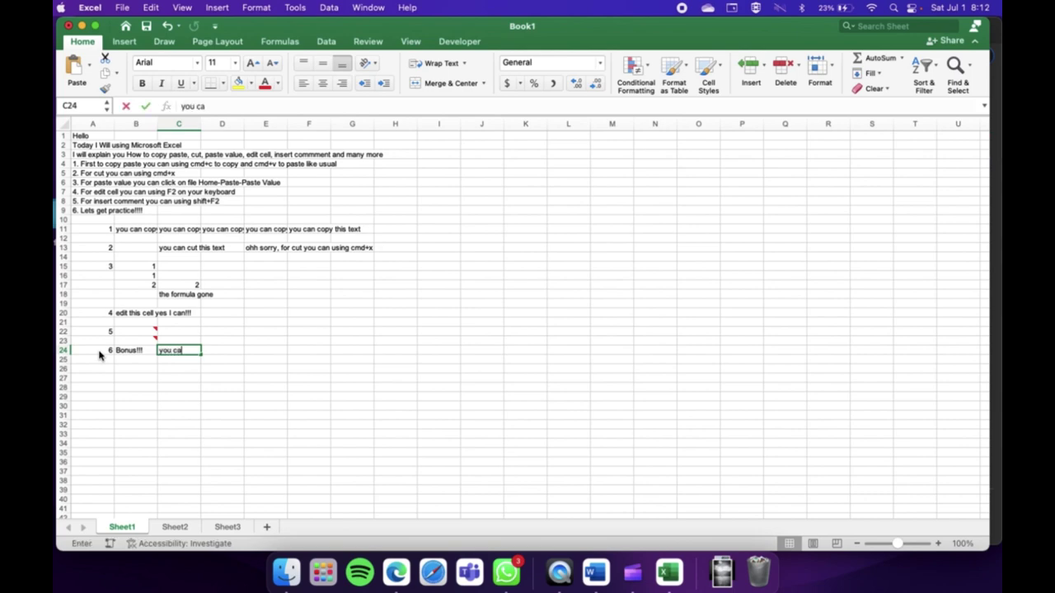
{"action": "type", "text": "nnot using"}
{"action": "type", "text": " sho"}
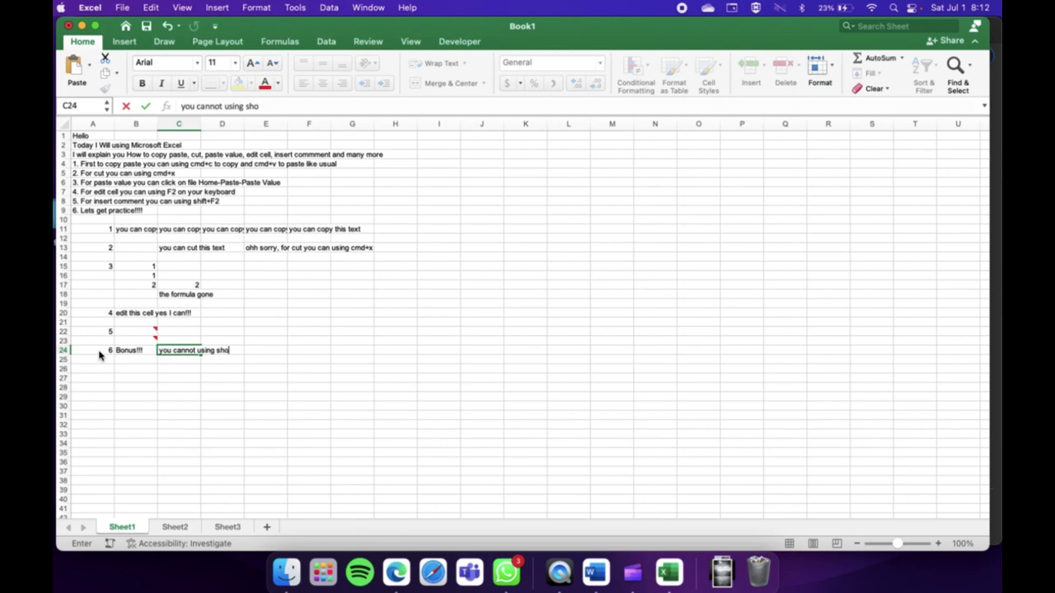
{"action": "type", "text": "rtcut "}
{"action": "type", "text": "on ma"}
{"action": "type", "text": "c, but"}
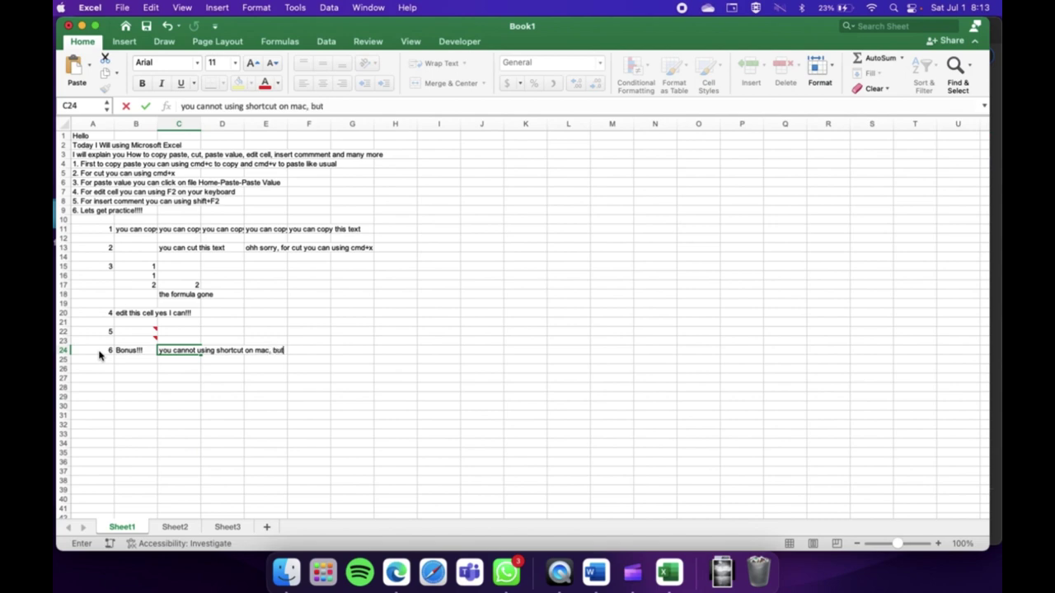
{"action": "type", "text": " for"}
{"action": "type", "text": " sim"}
{"action": "type", "text": "ple act "}
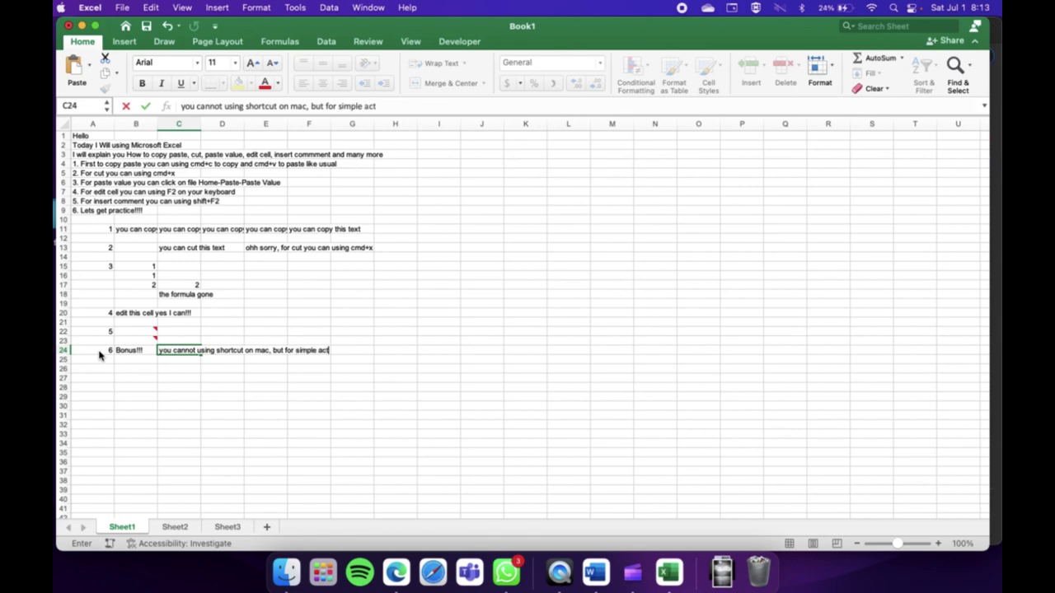
{"action": "type", "text": "like copy"}
{"action": "type", "text": " paste ye"}
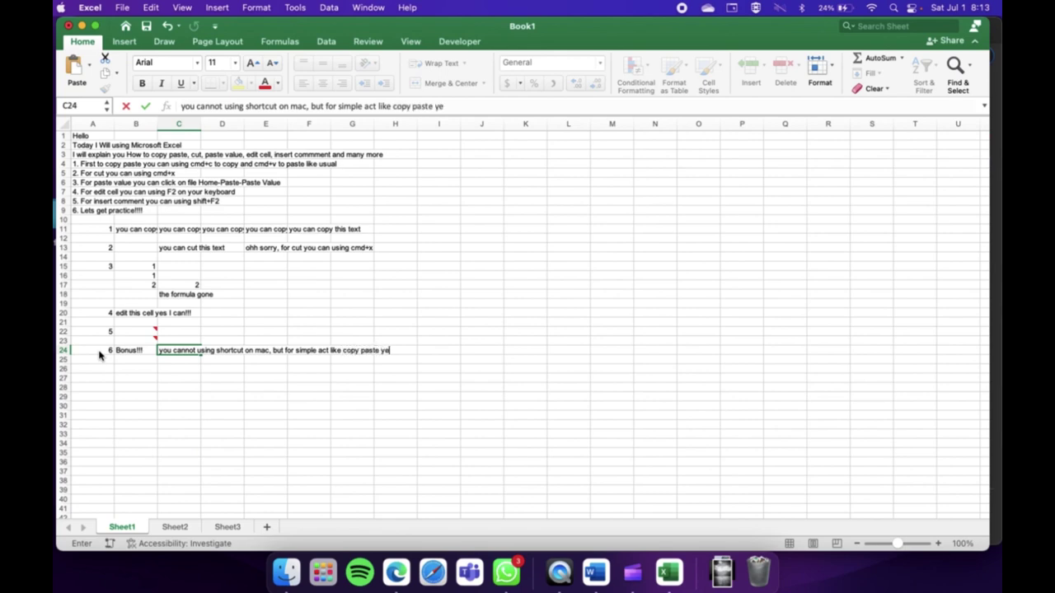
{"action": "type", "text": "s yu"}
{"action": "key", "text": "BackSpace"}
{"action": "type", "text": "ou can!!"}
{"action": "key", "text": "Return"}
{"action": "key", "text": "Return"}
{"action": "key", "text": "Left"}
{"action": "key", "text": "Left"}
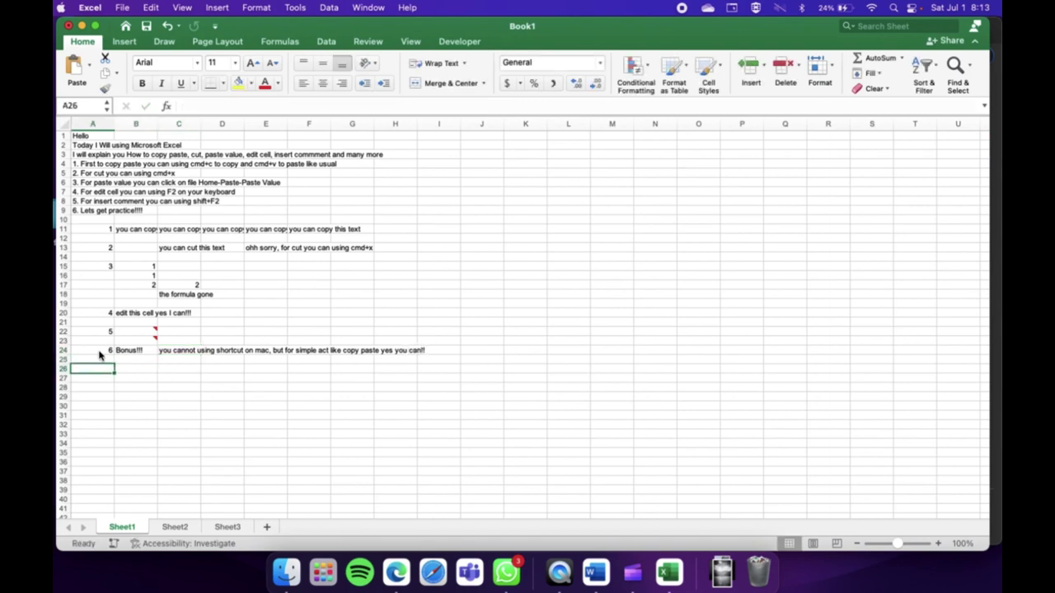
- Enter 7 in A26 and 'Thank you for watching ;))))))' in B26
{"action": "type", "text": "7"}
{"action": "key", "text": "Tab"}
{"action": "type", "text": "Th"}
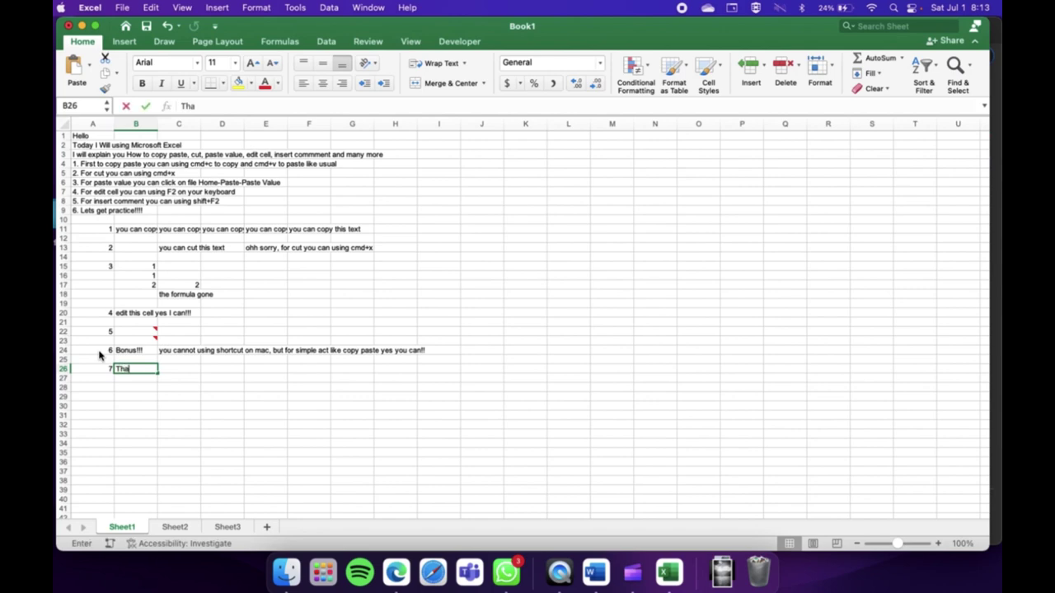
{"action": "type", "text": "ank you "}
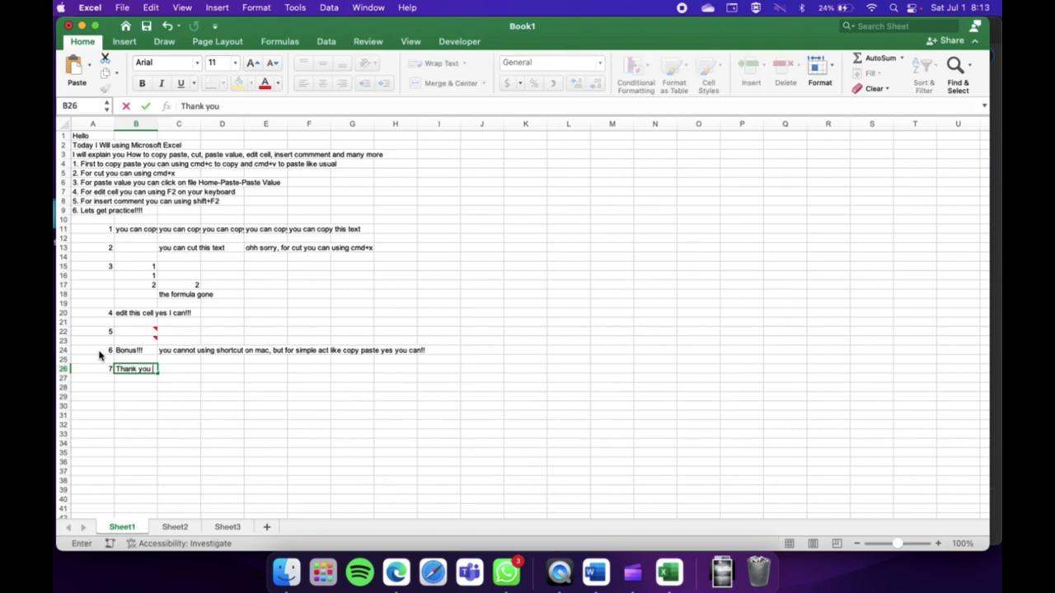
{"action": "type", "text": "for wat"}
{"action": "type", "text": "ching"}
{"action": "type", "text": " ;))))))"}
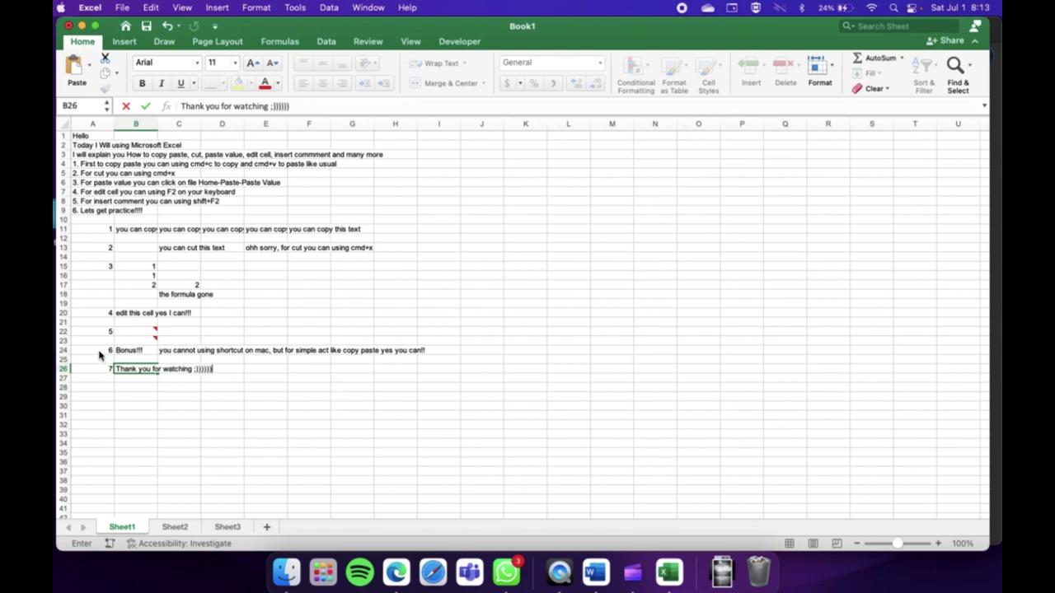